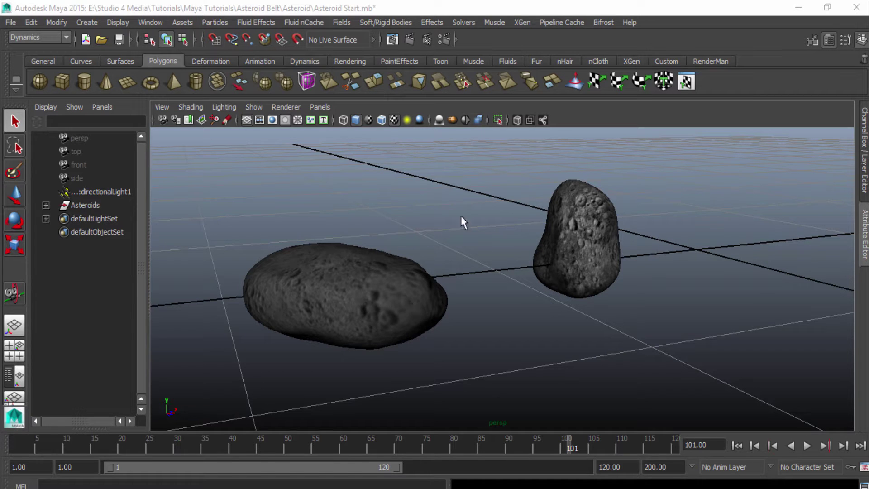
# Test-render the two asteroids, then expand the Asteroids group and select asteroid_1 and Asteroid_2.
pyautogui.click(414, 41)
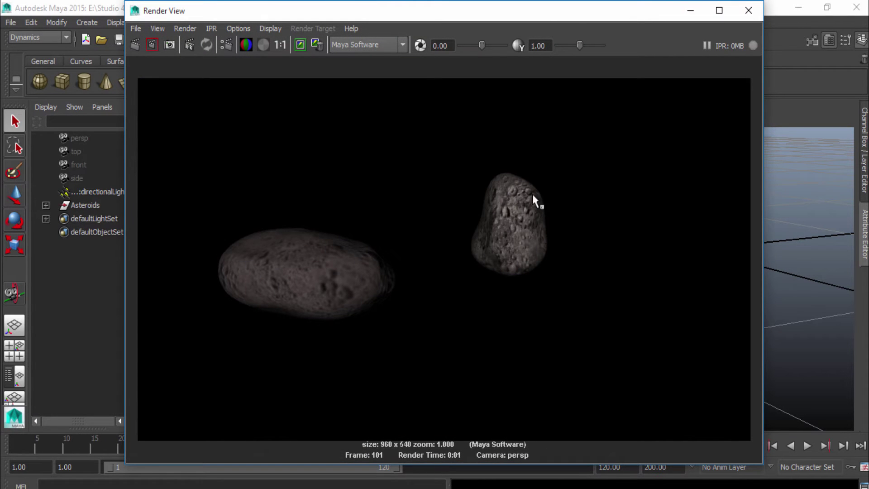
pyautogui.click(748, 10)
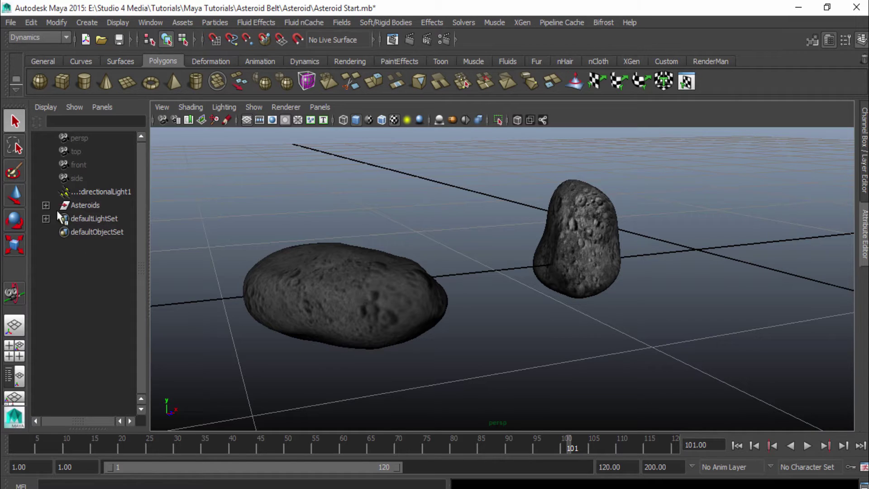
pyautogui.click(87, 206)
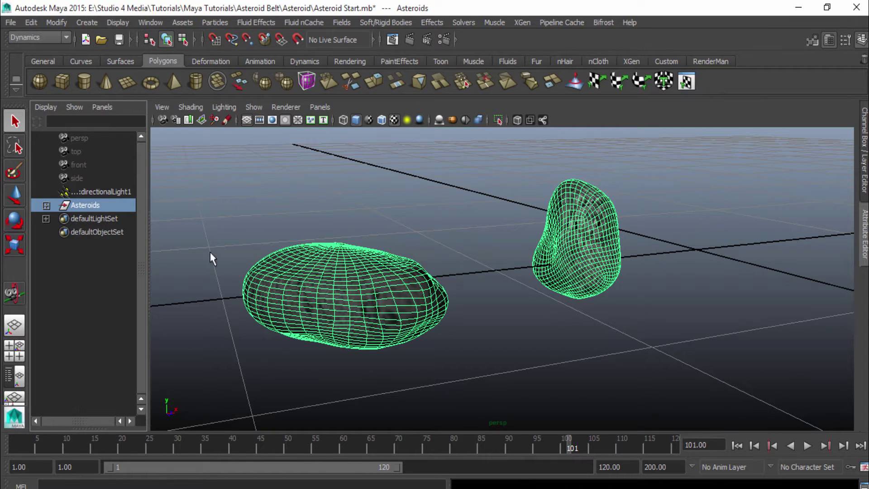
pyautogui.click(46, 205)
pyautogui.click(93, 219)
pyautogui.click(110, 231)
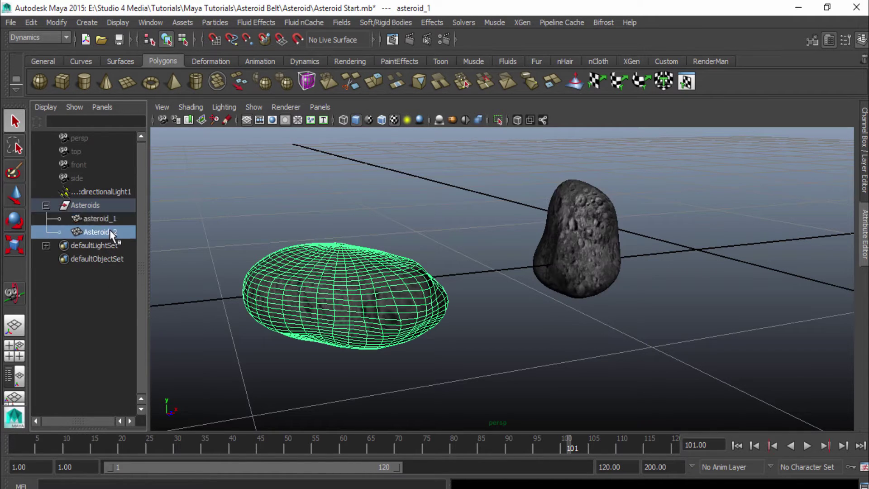
pyautogui.click(278, 202)
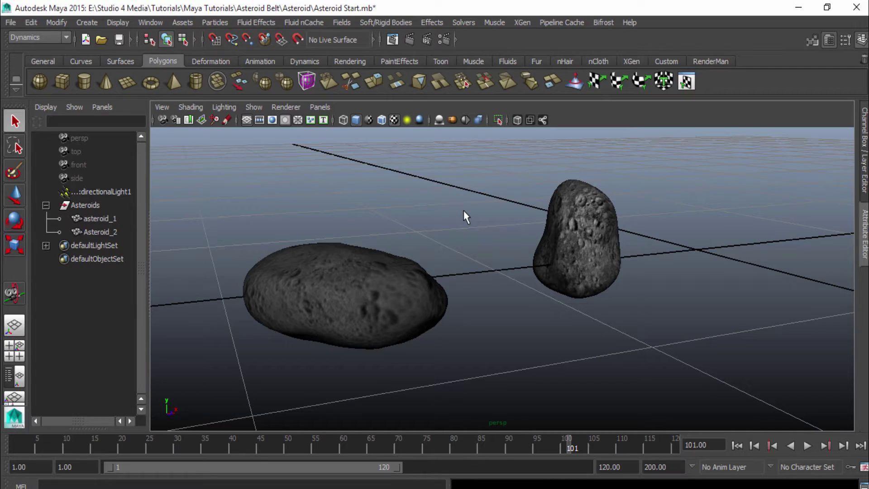
# Angle the view to look down on the grid and collapse the Asteroids group.
pyautogui.scroll(-10, 602, 252)
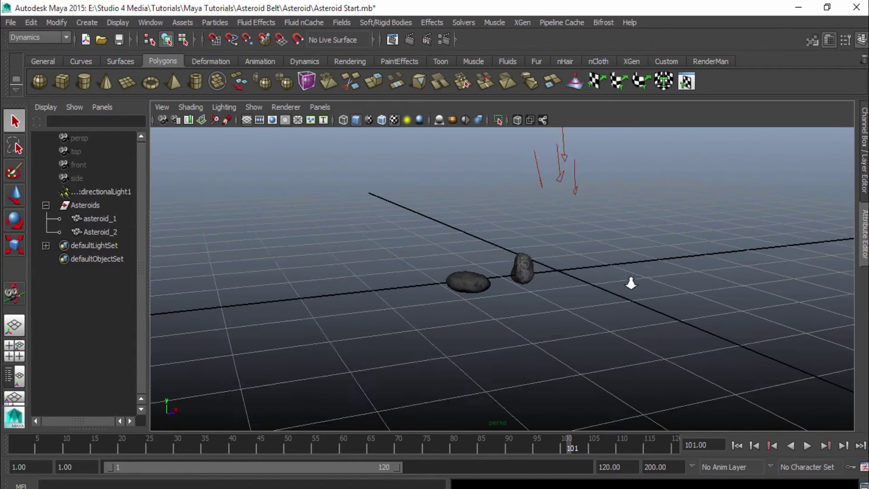
pyautogui.keyDown('alt'); pyautogui.moveTo(632, 291); pyautogui.dragTo(520, 281); pyautogui.keyUp('alt')
pyautogui.keyDown('alt'); pyautogui.moveTo(520, 281); pyautogui.dragTo(513, 261, button='middle'); pyautogui.keyUp('alt')
pyautogui.moveTo(513, 261)
pyautogui.keyDown('alt'); pyautogui.mouseDown()
pyautogui.moveTo(539, 281)
pyautogui.moveTo(510, 291)
pyautogui.moveTo(533, 291)
pyautogui.moveTo(521, 276)
pyautogui.mouseUp(); pyautogui.keyUp('alt')
pyautogui.scroll(-4, 551, 244)
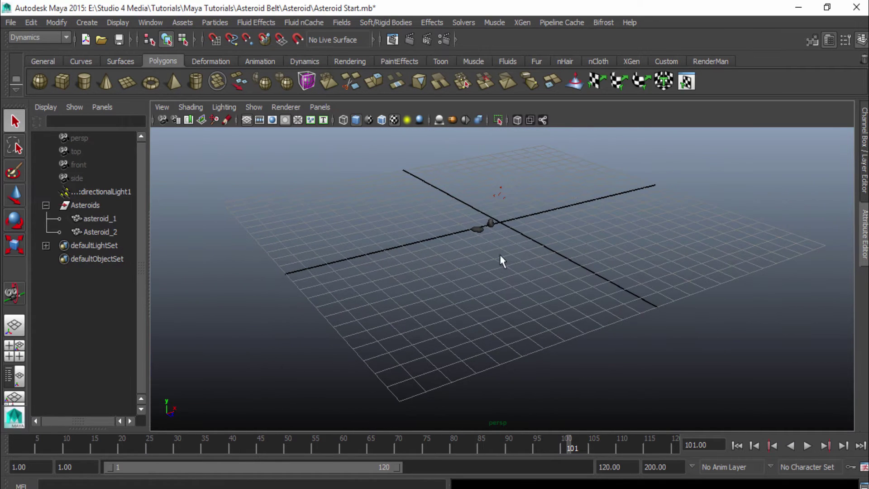
pyautogui.click(46, 205)
pyautogui.scroll(-2, 565, 251)
pyautogui.keyDown('alt'); pyautogui.moveTo(565, 252); pyautogui.dragTo(541, 270); pyautogui.keyUp('alt')
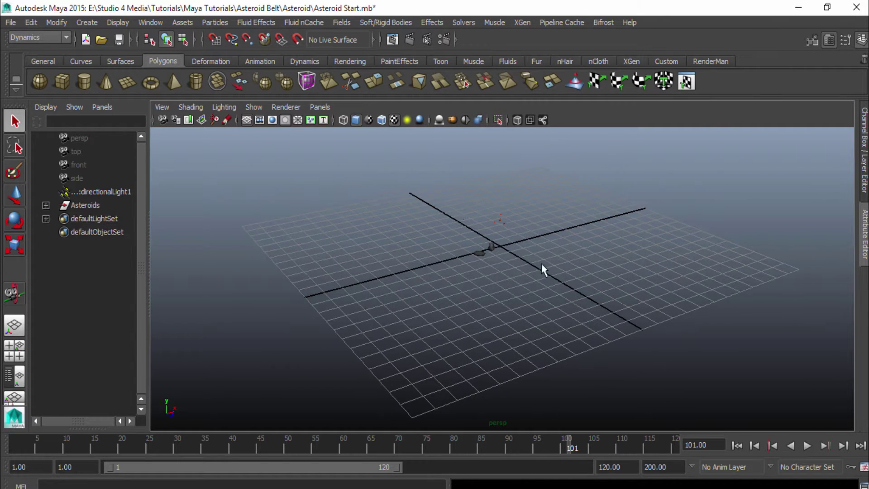
# Draw a large, thin polygon torus ring encircling the grid.
pyautogui.click(152, 83)
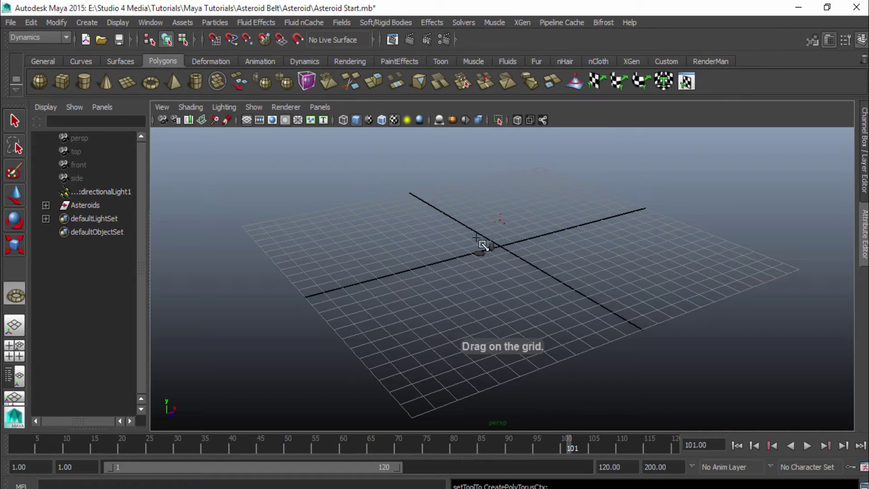
pyautogui.moveTo(484, 246); pyautogui.dragTo(846, 335)
pyautogui.scroll(-3, 574, 248)
pyautogui.keyDown('alt'); pyautogui.moveTo(574, 248); pyautogui.dragTo(519, 284); pyautogui.keyUp('alt')
# Check the Polygon Primitives list in the Create menu without choosing anything.
pyautogui.click(91, 23)
pyautogui.moveTo(103, 55)
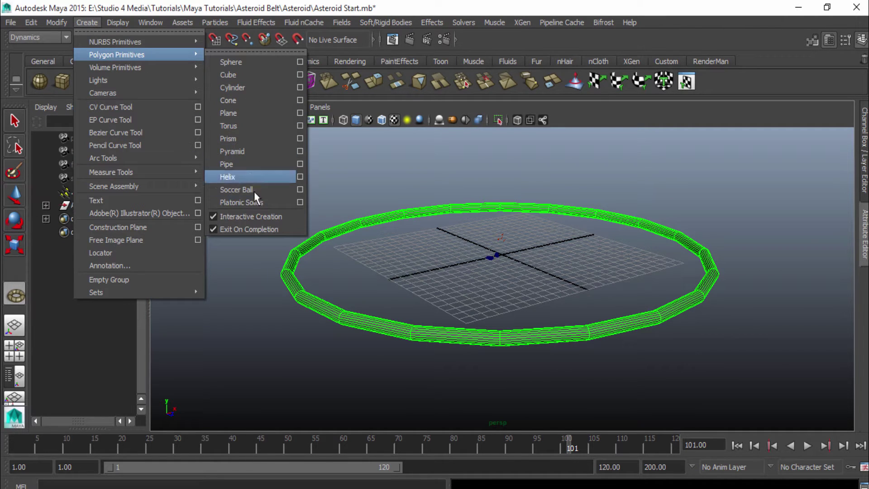
pyautogui.click(260, 216)
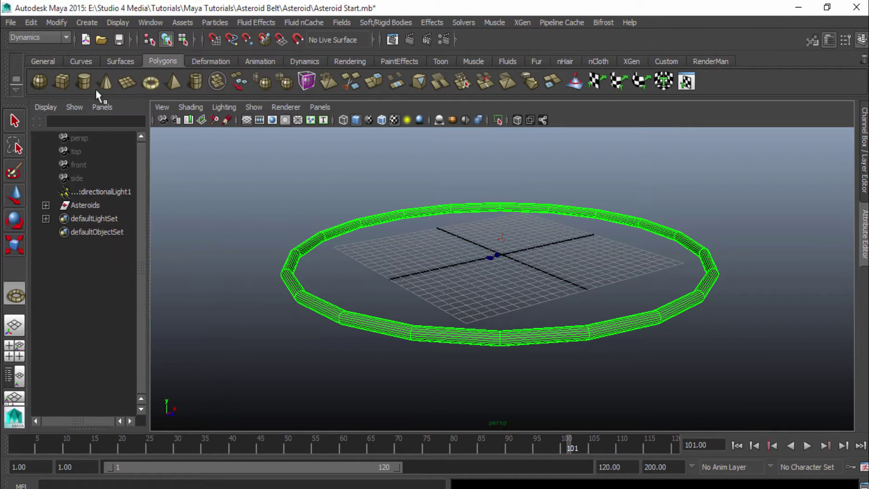
# Drag out a second small torus at the grid centre and reshape it.
pyautogui.click(151, 83)
pyautogui.moveTo(501, 255); pyautogui.dragTo(747, 268)
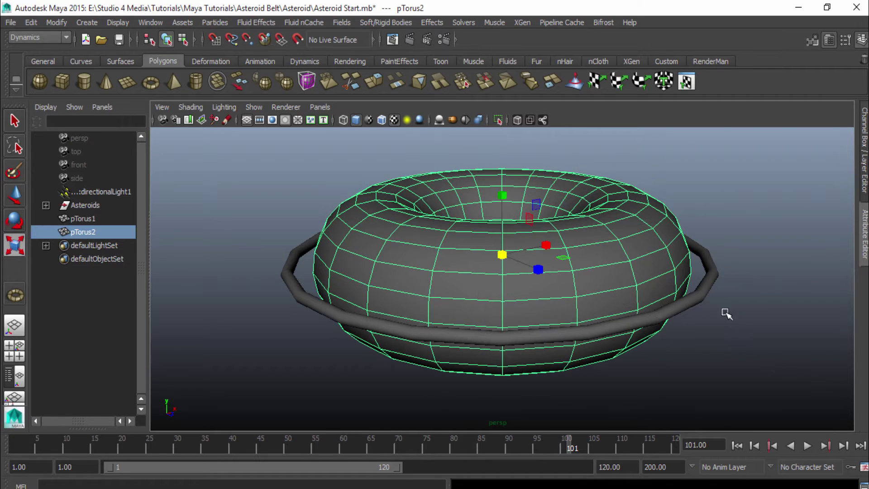
pyautogui.moveTo(479, 333); pyautogui.dragTo(434, 287)
# Set pTorus2's section radius to 0.01 in the Channel Box, then delete pTorus2.
pyautogui.click(864, 159)
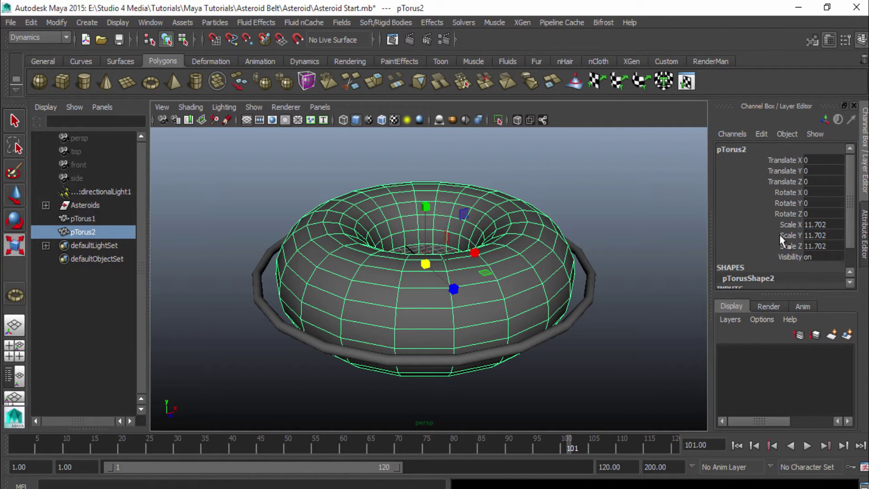
pyautogui.scroll(-2, 779, 234)
pyautogui.click(753, 274)
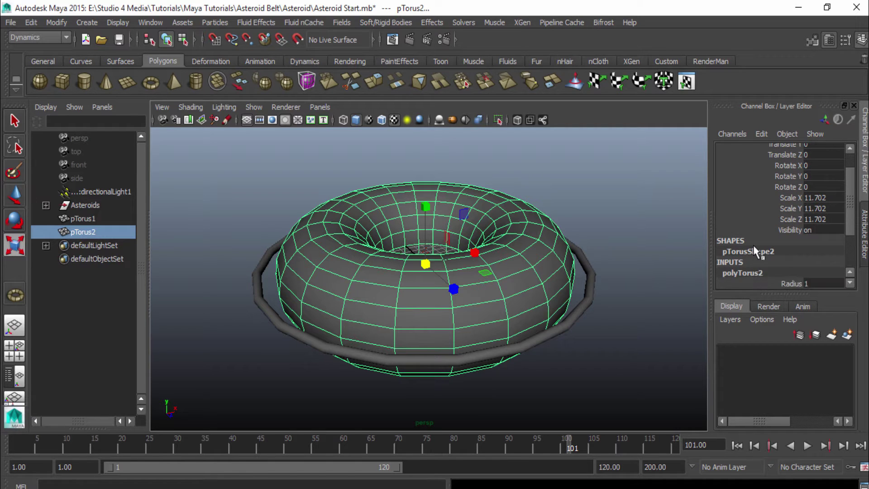
pyautogui.scroll(-2, 769, 235)
pyautogui.click(774, 229)
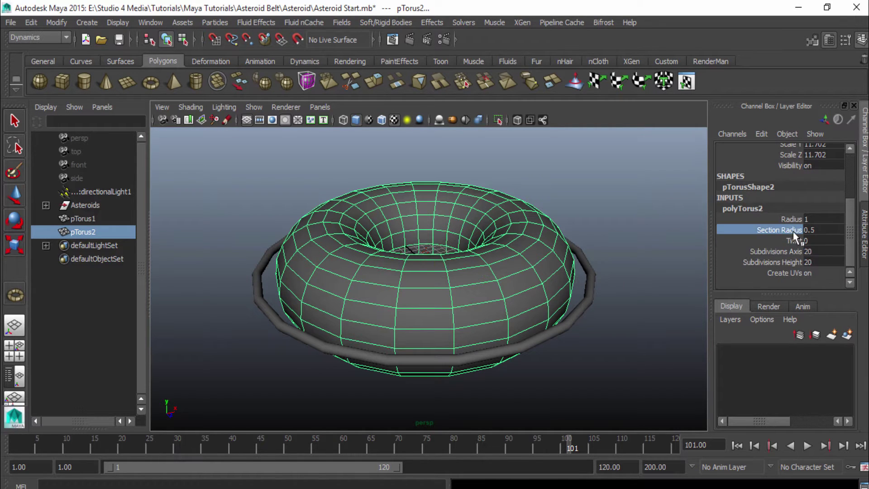
pyautogui.moveTo(630, 221); pyautogui.dragTo(551, 204, button='middle')
pyautogui.press('Delete')
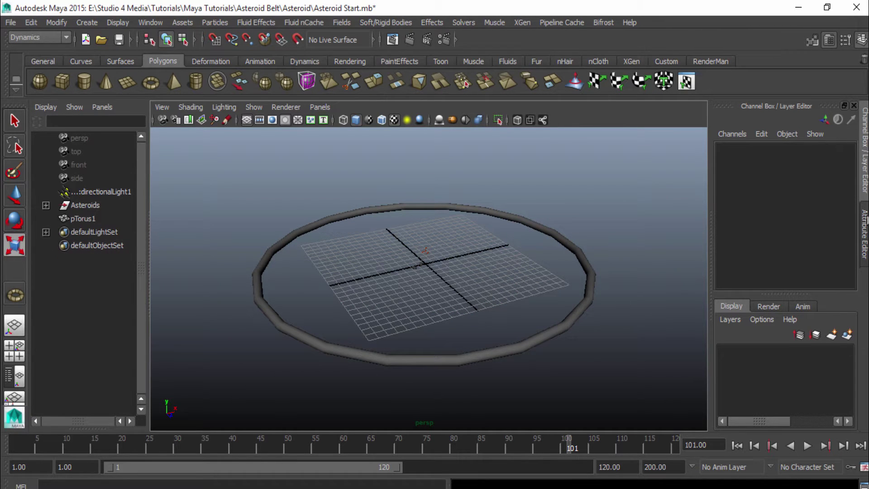
pyautogui.click(864, 194)
# Select the pTorus1 ring and use the Dynamics menu set.
pyautogui.click(303, 248)
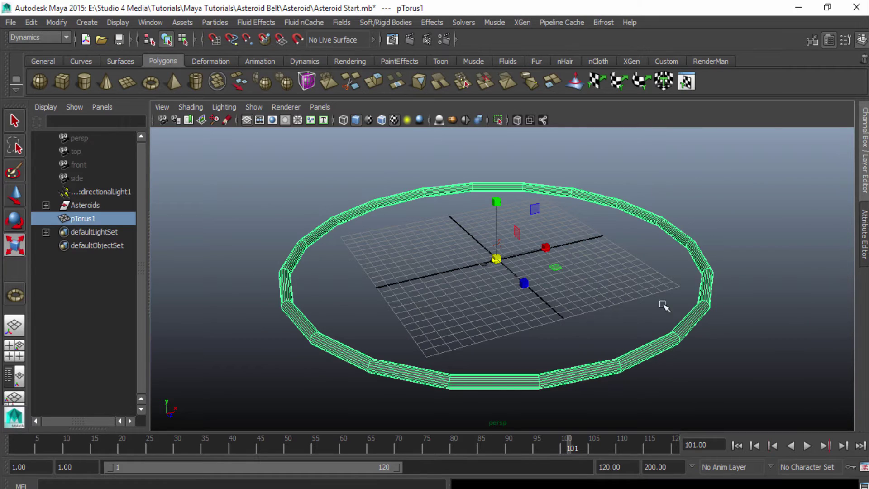
pyautogui.keyDown('alt'); pyautogui.moveTo(547, 236); pyautogui.dragTo(439, 271); pyautogui.keyUp('alt')
pyautogui.click(47, 38)
pyautogui.click(41, 75)
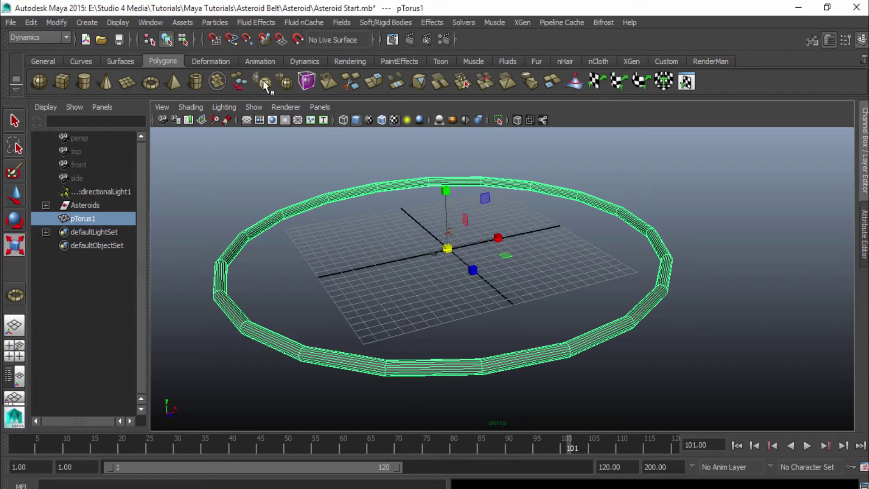
# Reset Emit from Object settings, then create a Surface emitter with speed 0.5 on pTorus1.
pyautogui.click(213, 23)
pyautogui.moveTo(256, 22)
pyautogui.moveTo(219, 24)
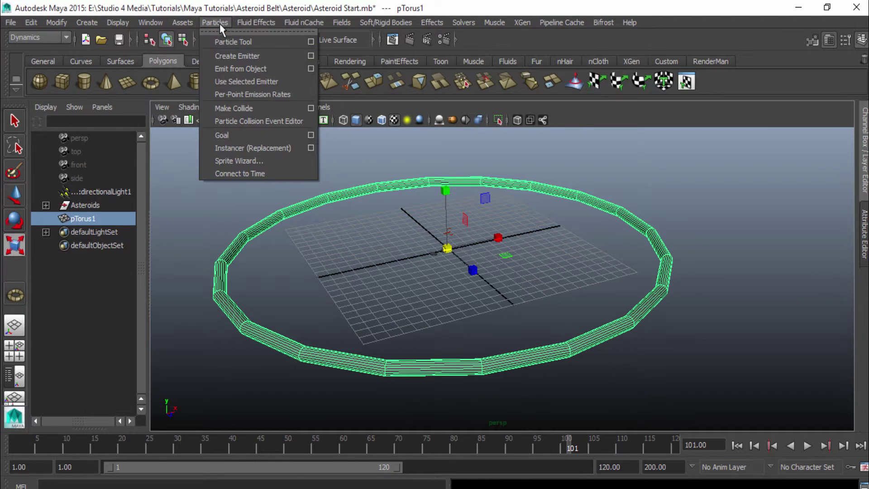
pyautogui.click(311, 68)
pyautogui.click(221, 123)
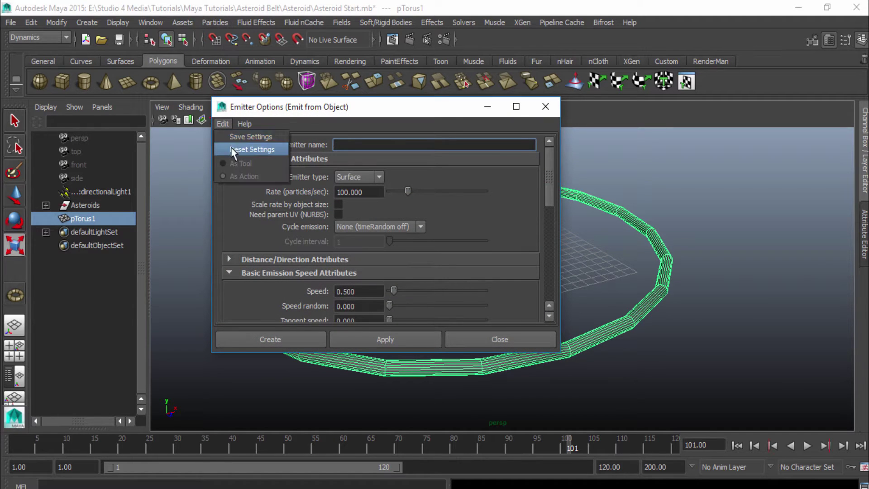
pyautogui.click(253, 149)
pyautogui.moveTo(363, 114)
pyautogui.mouseDown()
pyautogui.moveTo(412, 113)
pyautogui.moveTo(370, 109)
pyautogui.mouseUp()
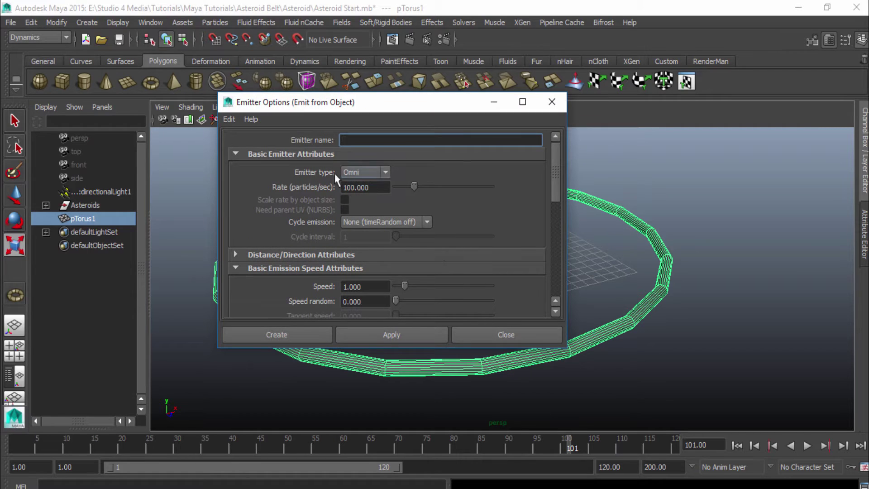
pyautogui.click(380, 173)
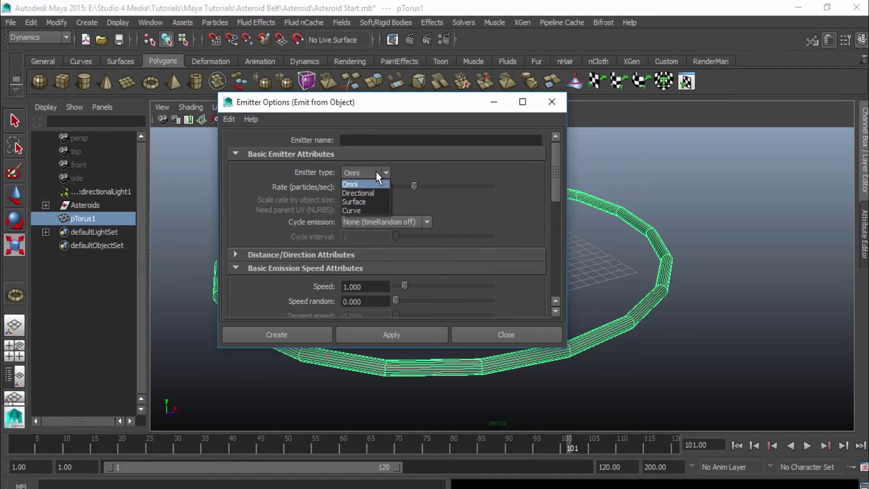
pyautogui.click(372, 202)
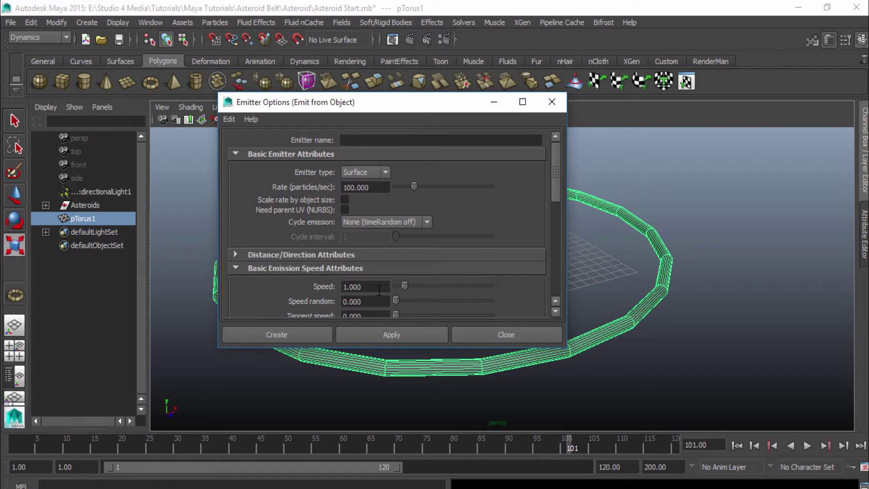
pyautogui.doubleClick(378, 287)
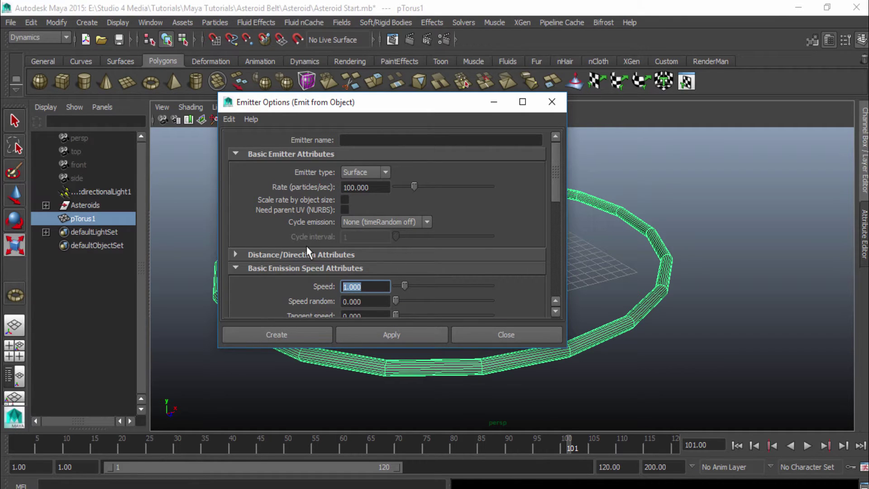
pyautogui.write('.5')
pyautogui.click(298, 335)
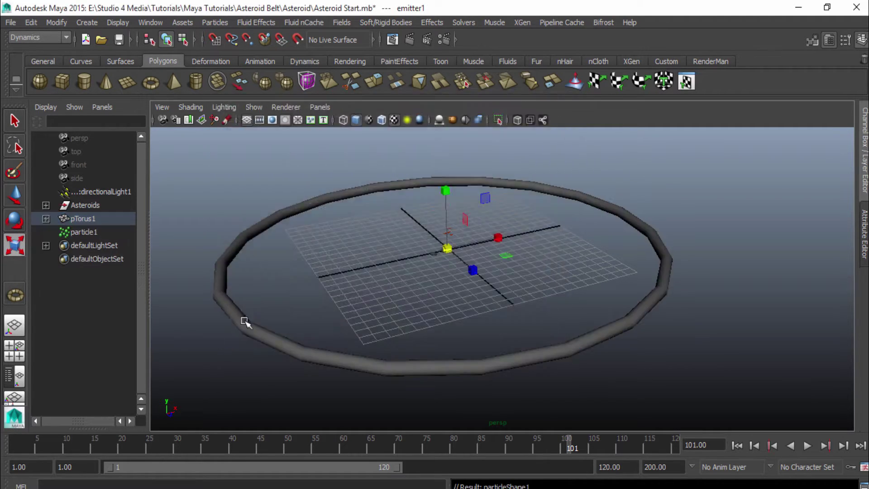
# Play back to frame 65 to see the particles, then hide the pTorus1 ring with Ctrl+H.
pyautogui.click(807, 447)
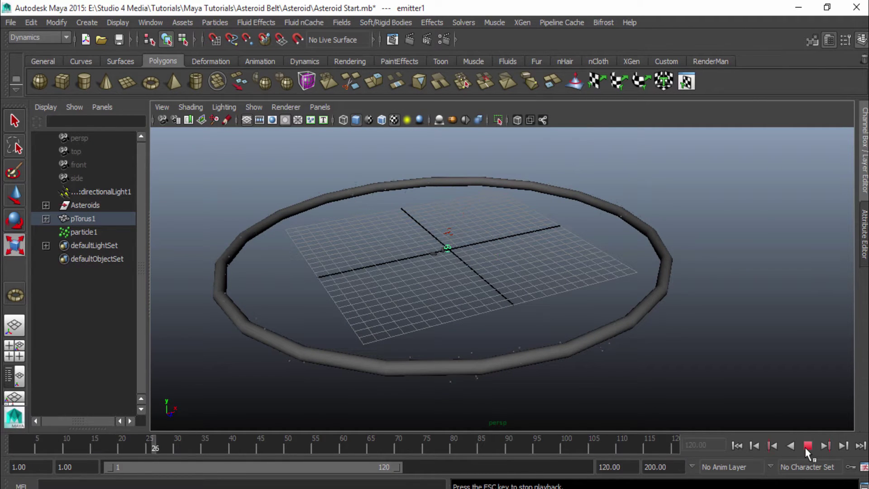
pyautogui.click(807, 446)
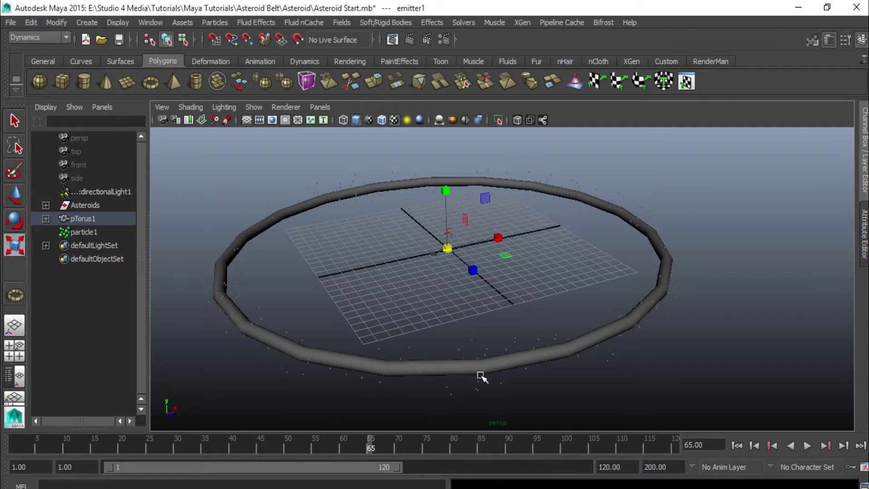
pyautogui.click(315, 353)
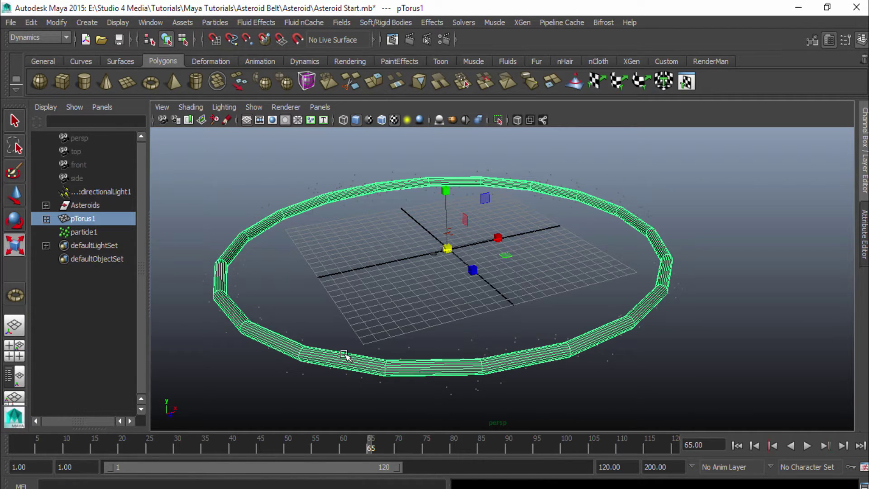
pyautogui.hotkey('ctrl', 'h')
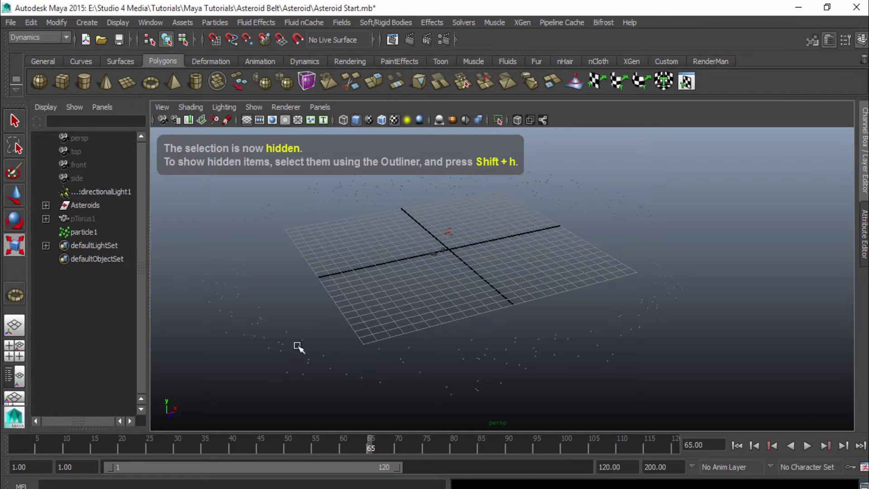
pyautogui.keyDown('alt'); pyautogui.moveTo(531, 335); pyautogui.dragTo(426, 359); pyautogui.keyUp('alt')
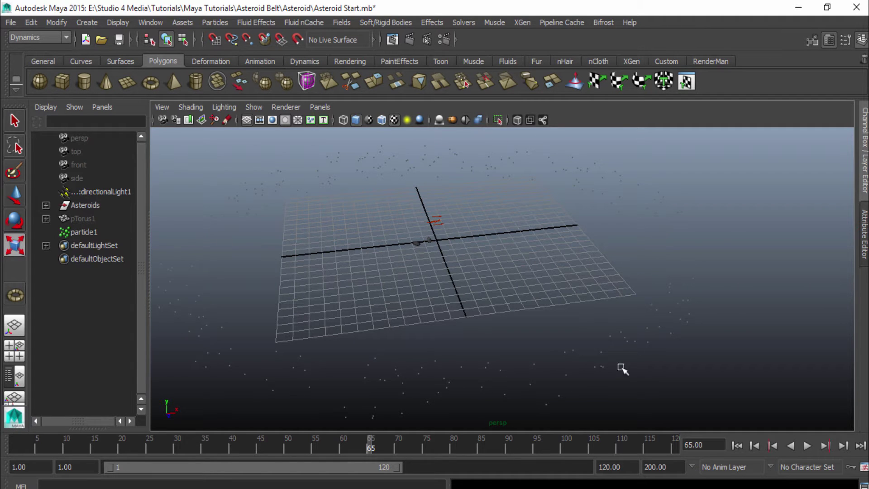
pyautogui.keyDown('alt'); pyautogui.moveTo(471, 359); pyautogui.dragTo(476, 355, button='middle'); pyautogui.keyUp('alt')
pyautogui.keyDown('alt'); pyautogui.moveTo(476, 354); pyautogui.dragTo(534, 320); pyautogui.keyUp('alt')
pyautogui.keyDown('alt'); pyautogui.moveTo(565, 352); pyautogui.dragTo(539, 354); pyautogui.keyUp('alt')
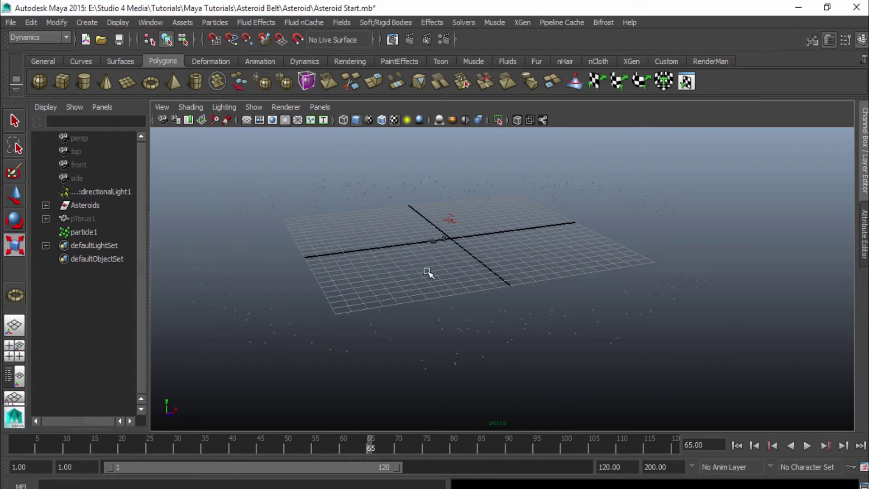
# Select asteroid_1, Asteroid_2 and particle1, then create a default Particle Instancer from them.
pyautogui.click(45, 205)
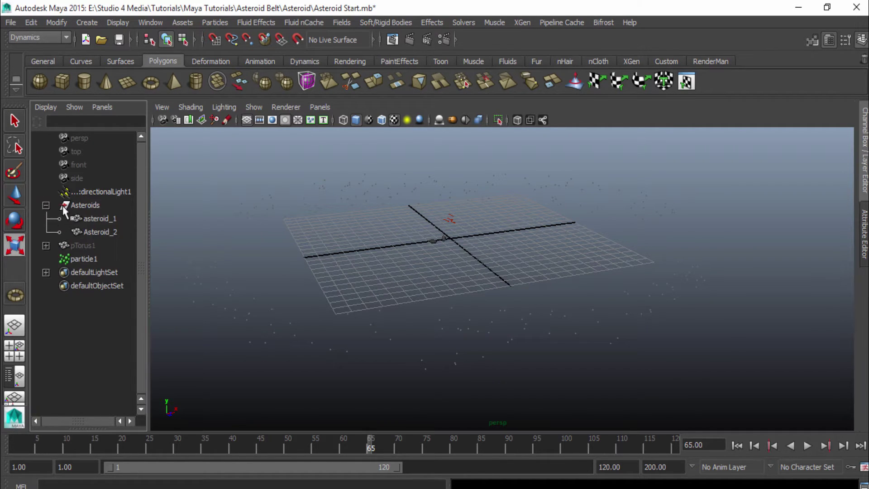
pyautogui.click(113, 219)
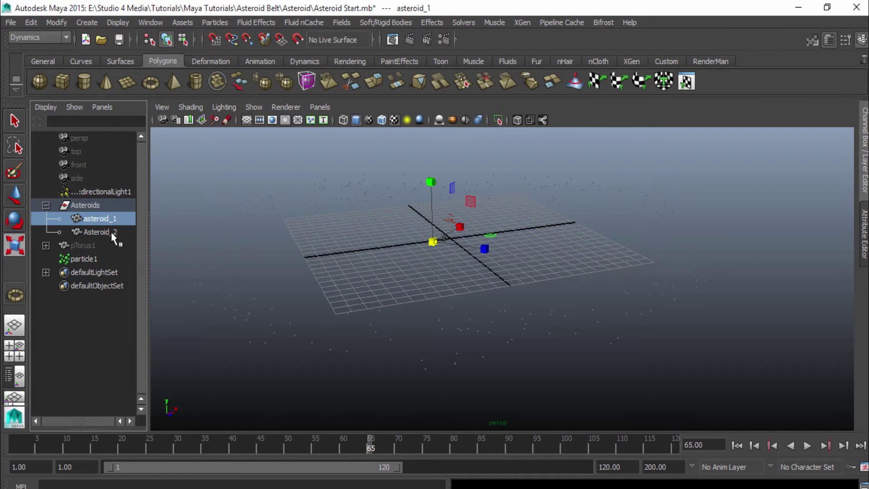
pyautogui.keyDown('shift'); pyautogui.click(110, 232); pyautogui.keyUp('shift')
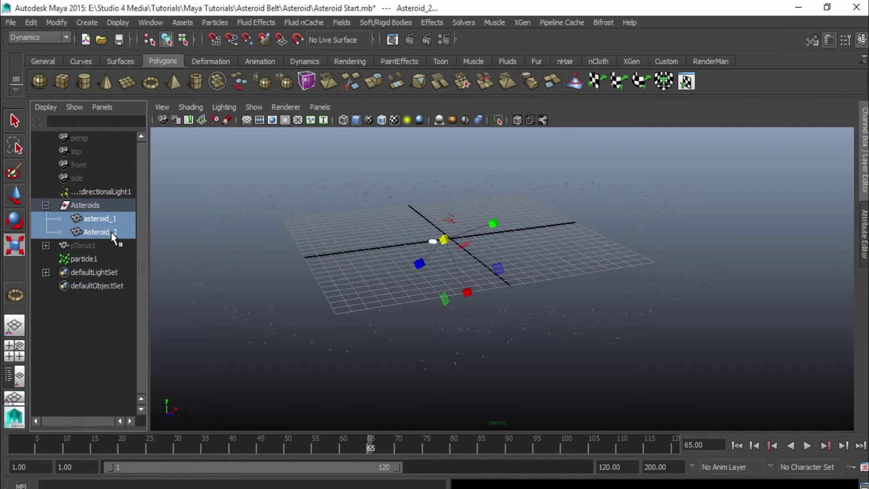
pyautogui.keyDown('ctrl'); pyautogui.click(86, 258); pyautogui.keyUp('ctrl')
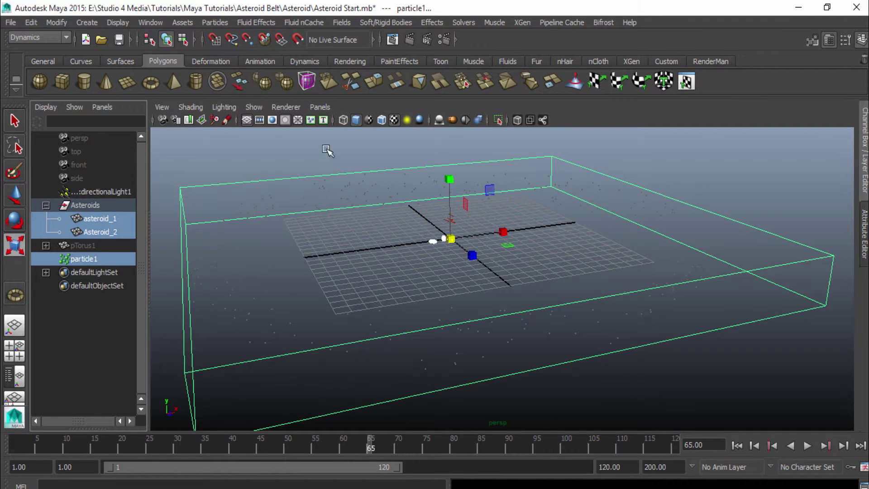
pyautogui.click(216, 22)
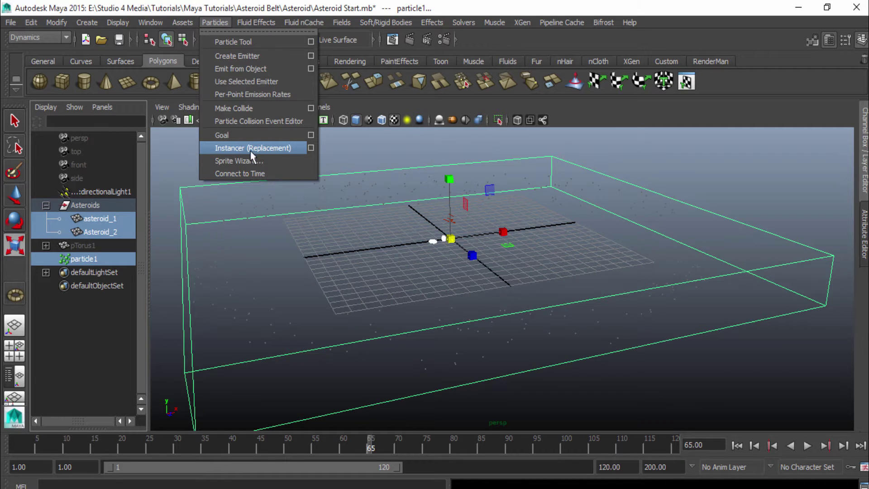
pyautogui.click(310, 147)
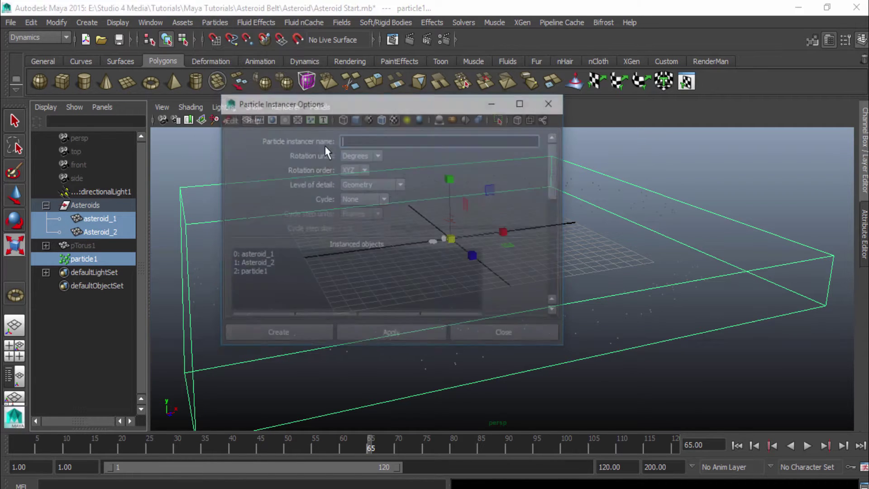
pyautogui.click(226, 119)
pyautogui.click(240, 143)
pyautogui.click(275, 336)
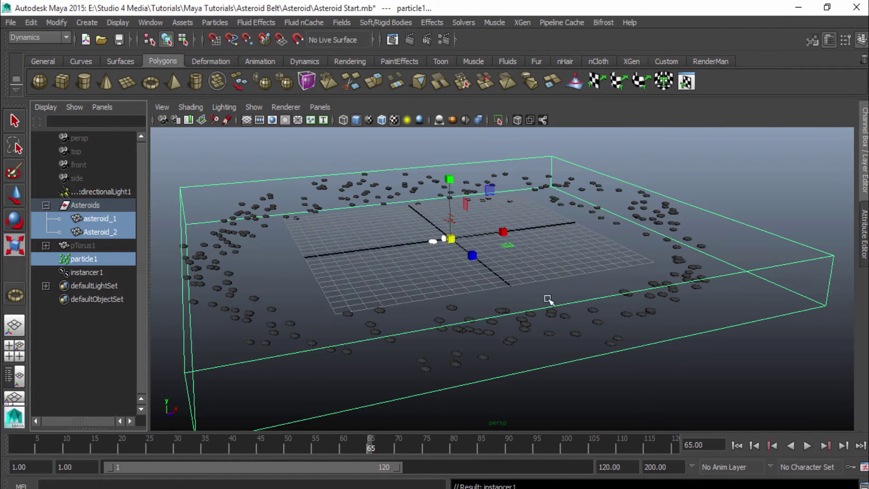
pyautogui.keyDown('alt'); pyautogui.moveTo(412, 307); pyautogui.dragTo(387, 234); pyautogui.keyUp('alt')
pyautogui.keyDown('alt'); pyautogui.moveTo(349, 240); pyautogui.dragTo(359, 250, button='middle'); pyautogui.keyUp('alt')
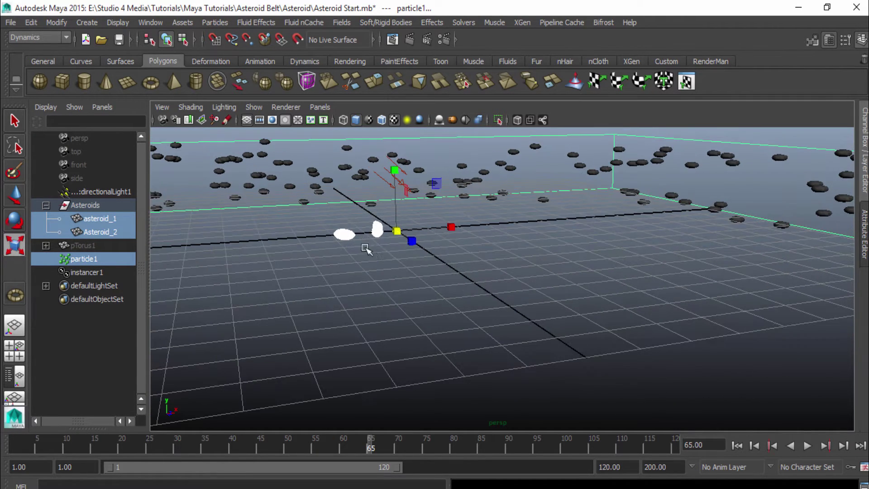
pyautogui.keyDown('alt'); pyautogui.moveTo(384, 254); pyautogui.dragTo(400, 286, button='right'); pyautogui.keyUp('alt')
pyautogui.keyDown('alt'); pyautogui.moveTo(400, 286); pyautogui.dragTo(381, 317); pyautogui.keyUp('alt')
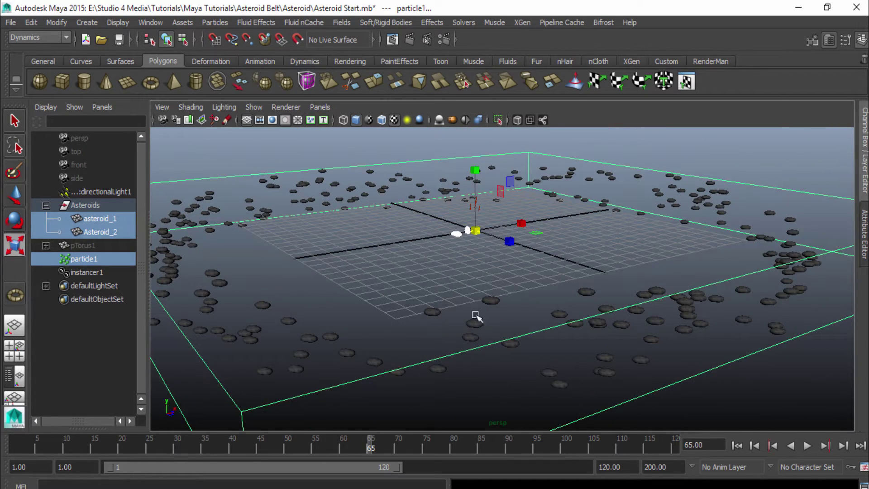
pyautogui.keyDown('alt'); pyautogui.moveTo(500, 326); pyautogui.dragTo(507, 294); pyautogui.keyUp('alt')
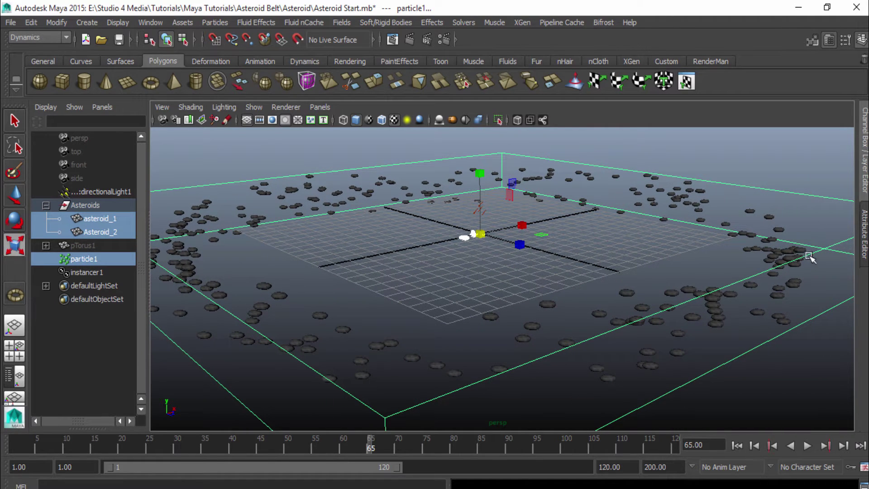
# Open the Attribute Editor on the particleShape1 tab and scroll to Add Dynamic Attributes.
pyautogui.click(865, 245)
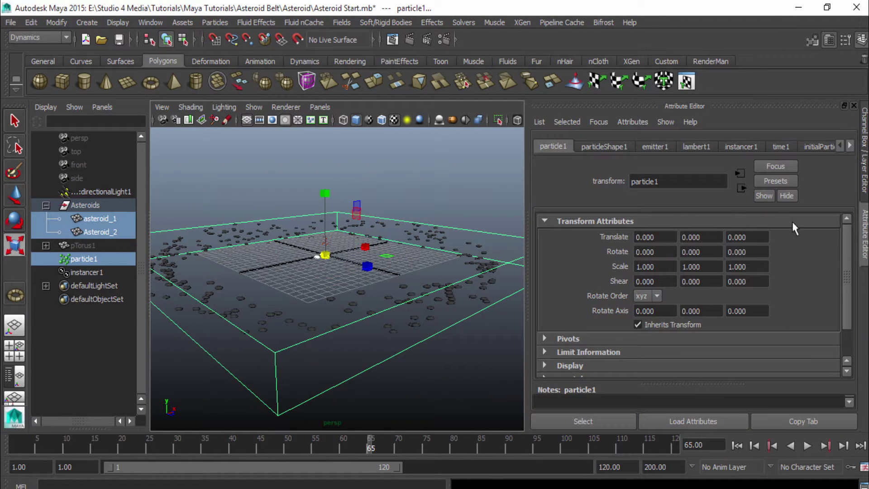
pyautogui.click(617, 145)
pyautogui.scroll(-10, 624, 270)
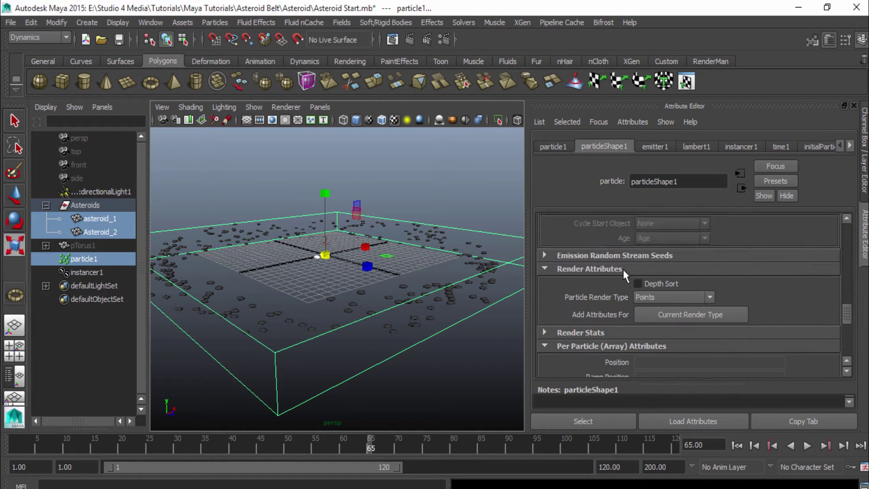
pyautogui.scroll(-5, 623, 270)
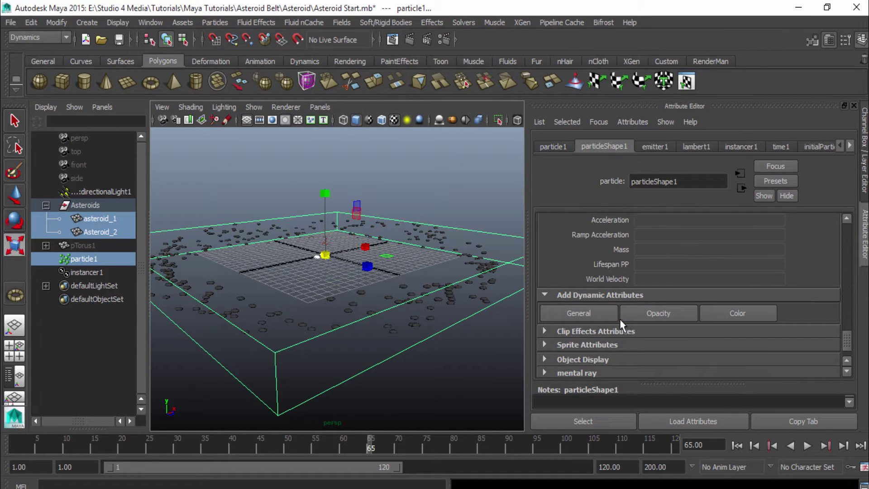
pyautogui.scroll(2, 608, 332)
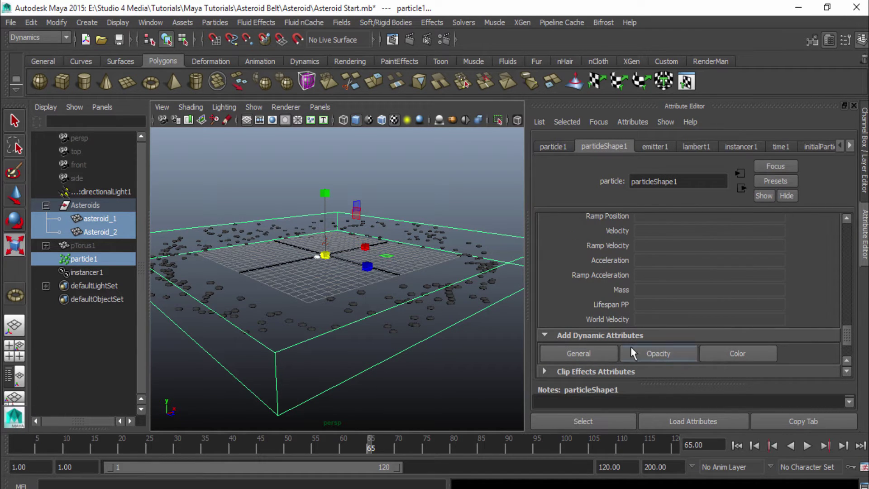
# Add a per-particle (array) attribute named customIndex to particleShape1.
pyautogui.click(588, 354)
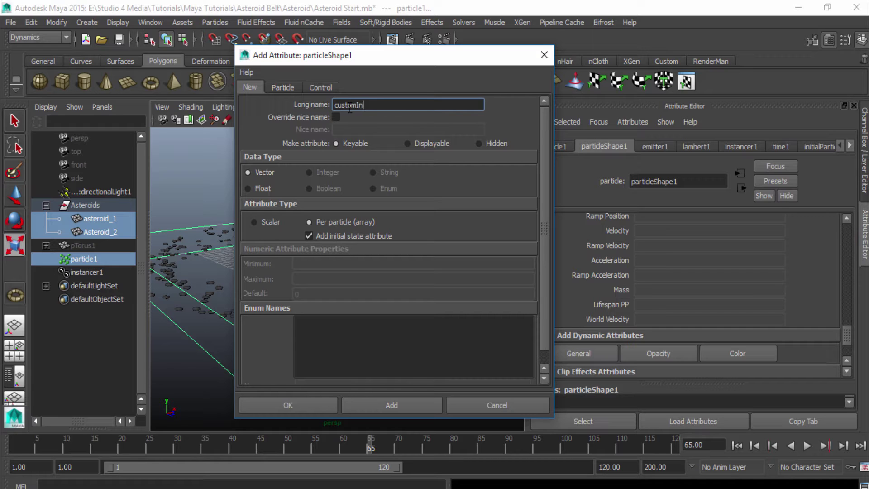
pyautogui.write('dex')
pyautogui.click(288, 405)
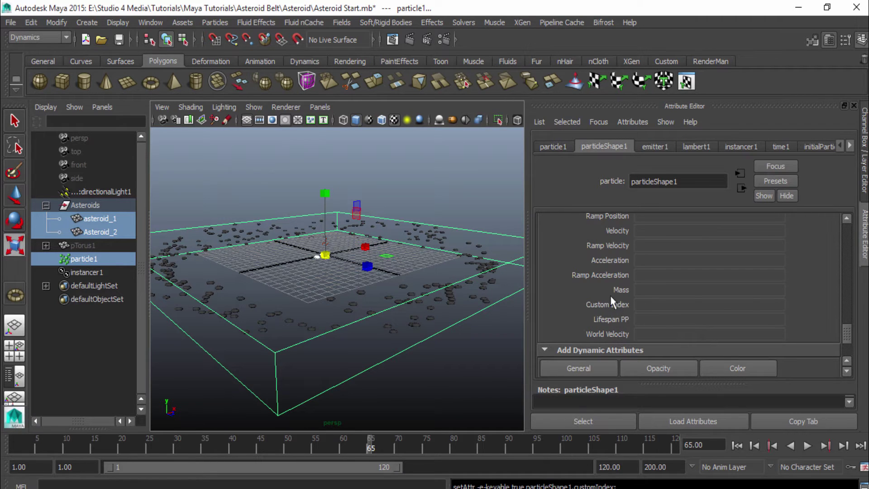
pyautogui.scroll(3, 633, 312)
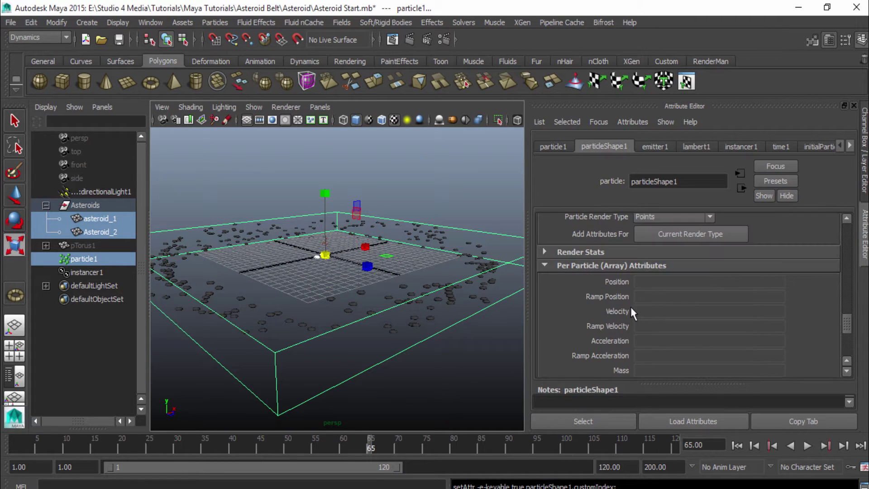
pyautogui.scroll(-3, 630, 274)
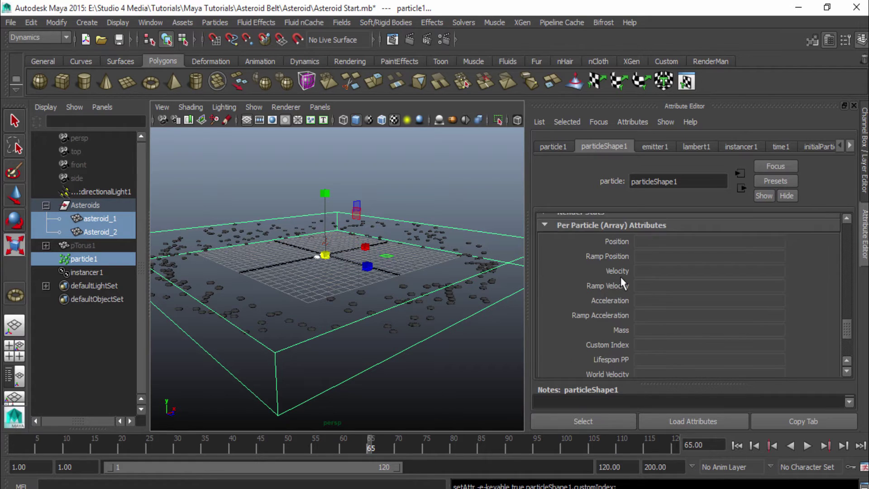
# Create the Custom Index creation expression particleShape1.customIndex = rand(0,1.99).
pyautogui.rightClick(648, 306)
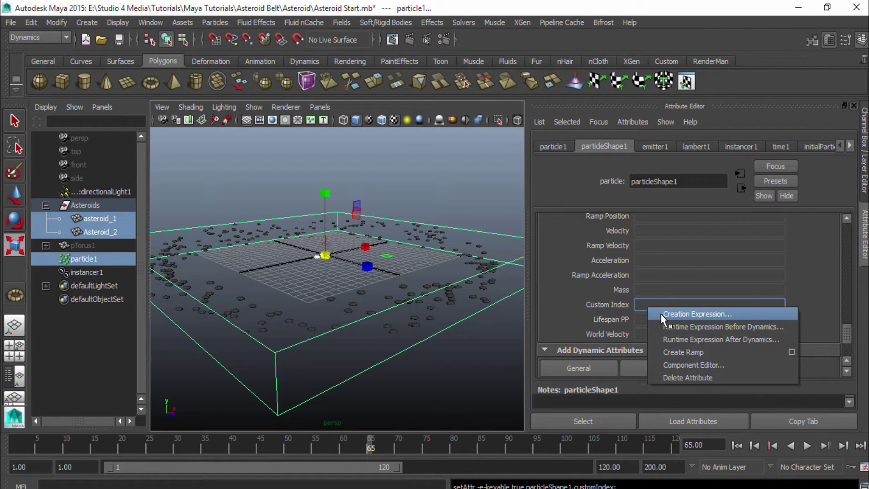
pyautogui.click(662, 314)
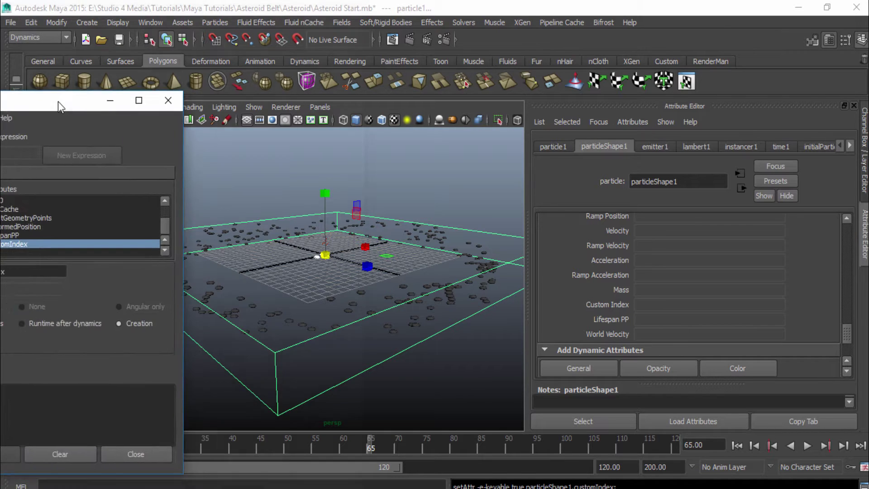
pyautogui.moveTo(66, 101); pyautogui.dragTo(483, 71)
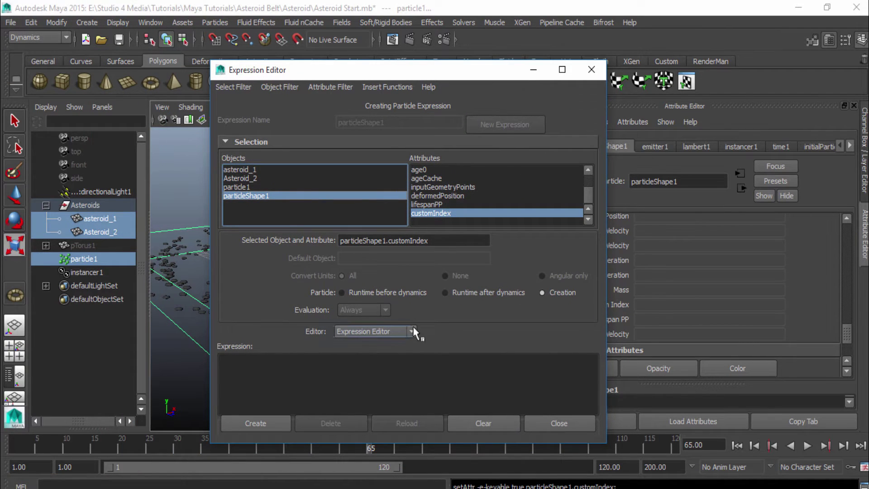
pyautogui.doubleClick(445, 241)
pyautogui.moveTo(375, 240); pyautogui.dragTo(325, 239)
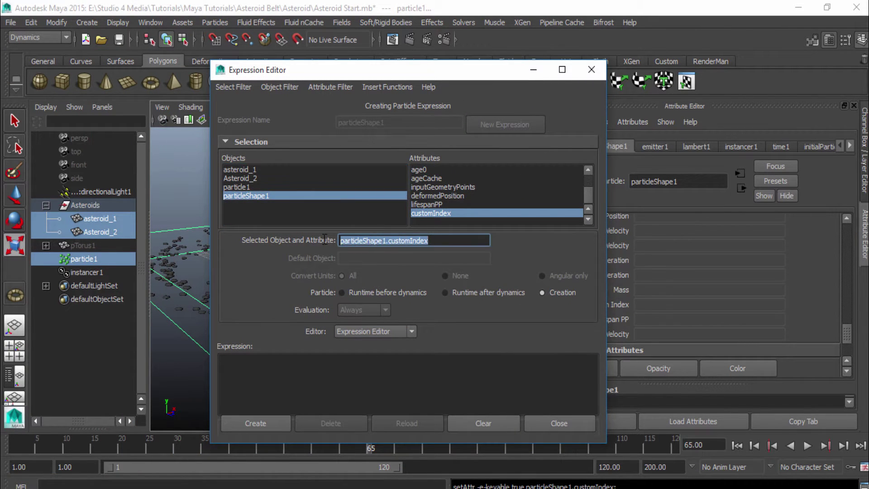
pyautogui.click(255, 360)
pyautogui.moveTo(446, 240); pyautogui.dragTo(267, 368)
pyautogui.click(343, 361)
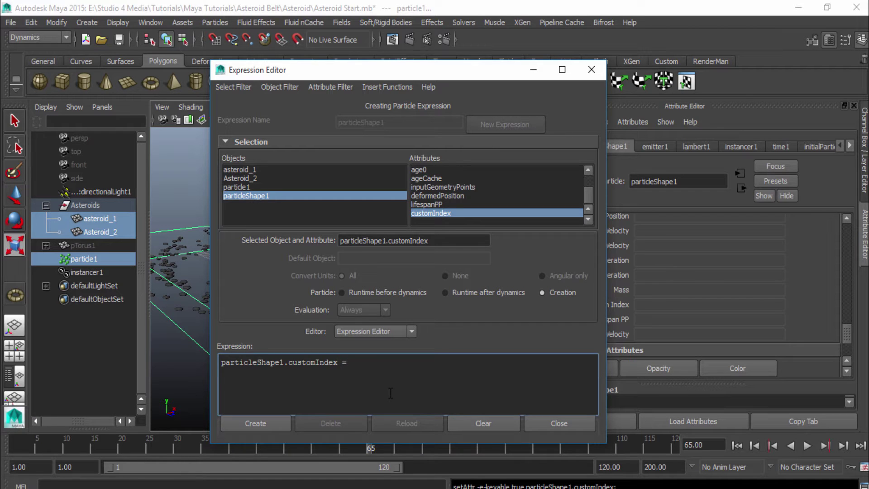
pyautogui.write('= rand(0,1.99);')
pyautogui.moveTo(343, 71); pyautogui.dragTo(345, 65)
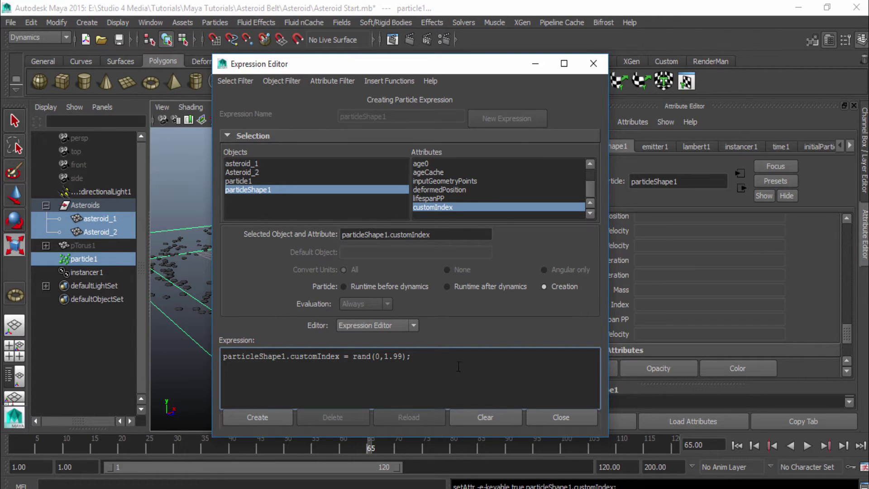
pyautogui.click(251, 418)
# In particleShape1's Instancer settings, keep Allow All Data Types on and set Object Index to customIndex.
pyautogui.moveTo(480, 70); pyautogui.dragTo(0, 73)
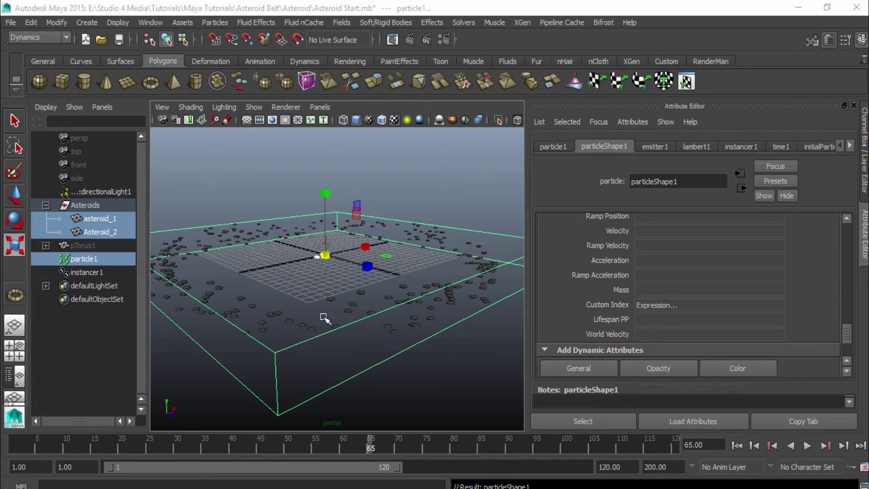
pyautogui.scroll(5, 662, 324)
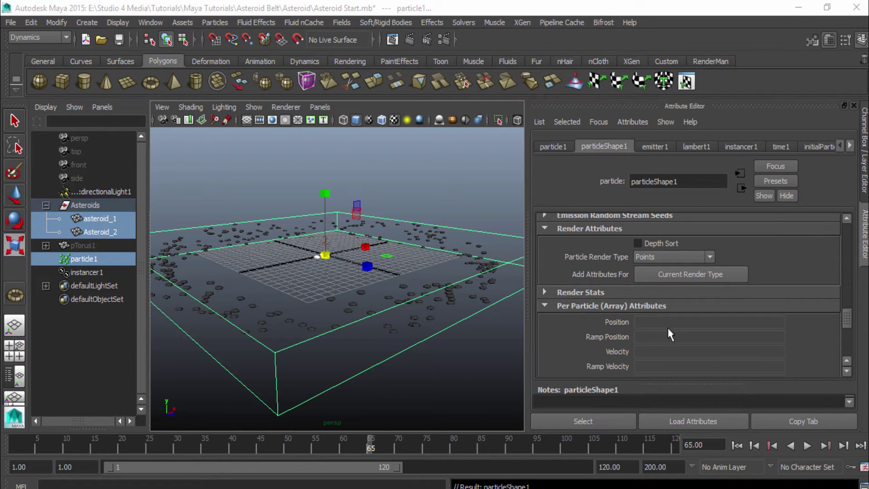
pyautogui.scroll(2, 661, 332)
pyautogui.scroll(-10, 642, 325)
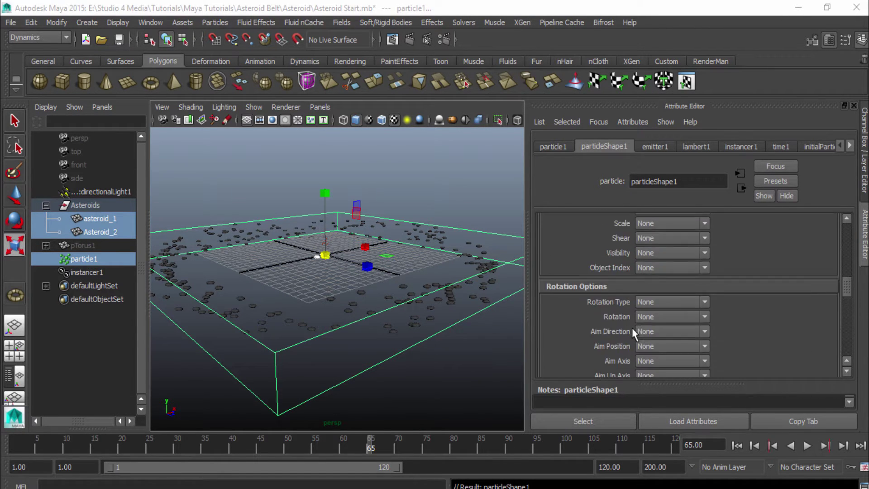
pyautogui.scroll(3, 632, 328)
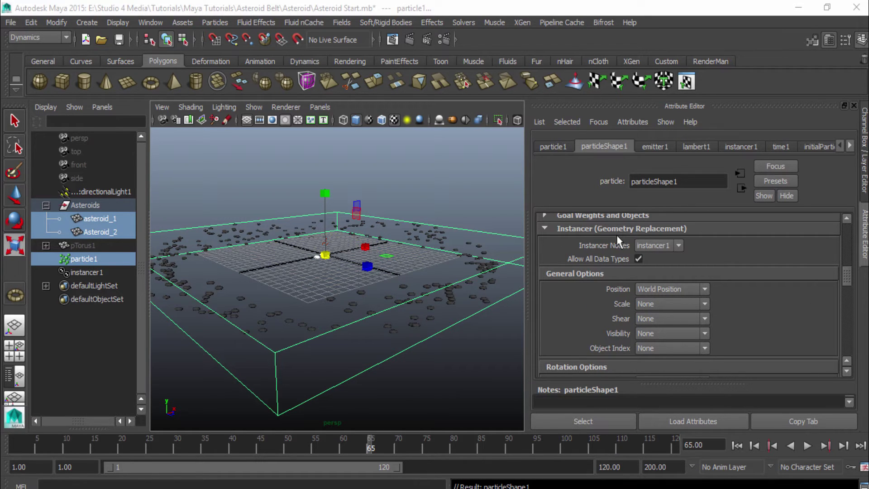
pyautogui.click(638, 259)
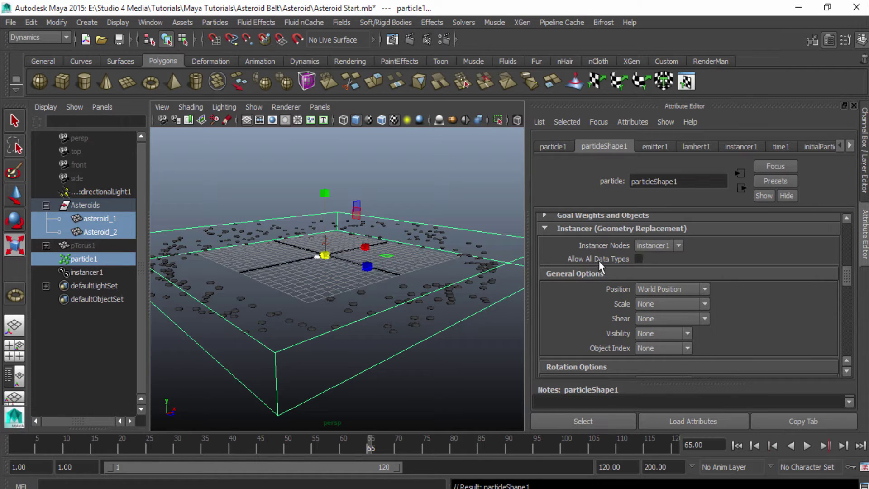
pyautogui.click(638, 258)
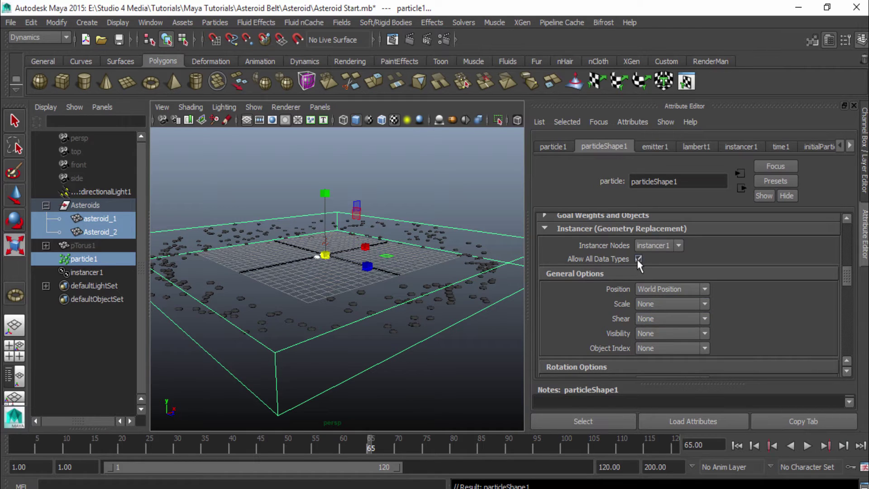
pyautogui.scroll(-2, 639, 264)
pyautogui.scroll(-2, 598, 301)
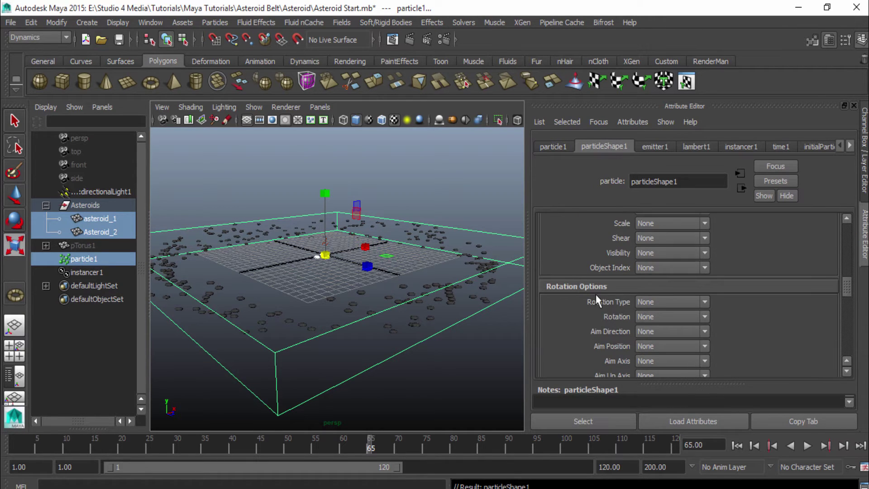
pyautogui.click(654, 270)
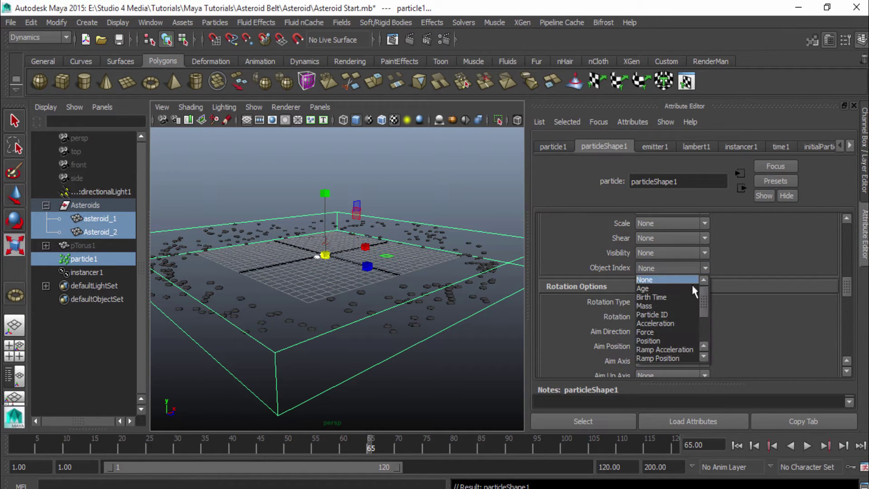
pyautogui.scroll(-1, 703, 298)
pyautogui.moveTo(703, 300); pyautogui.dragTo(706, 325)
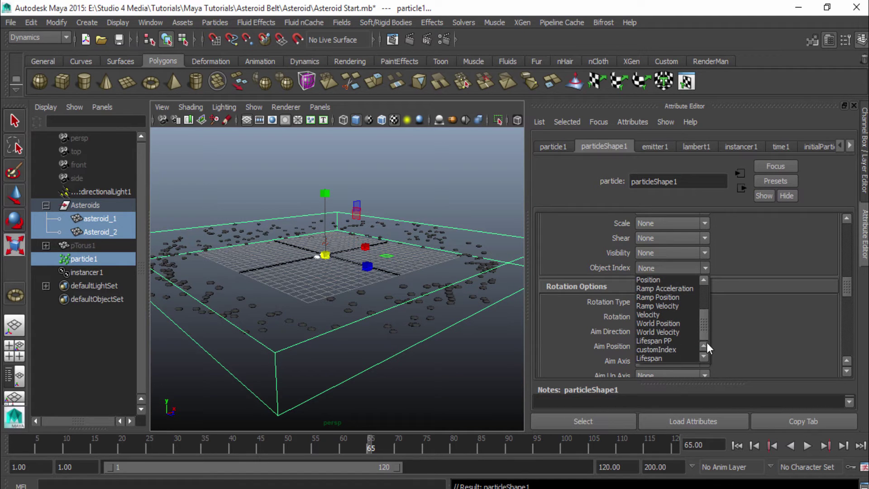
pyautogui.click(667, 351)
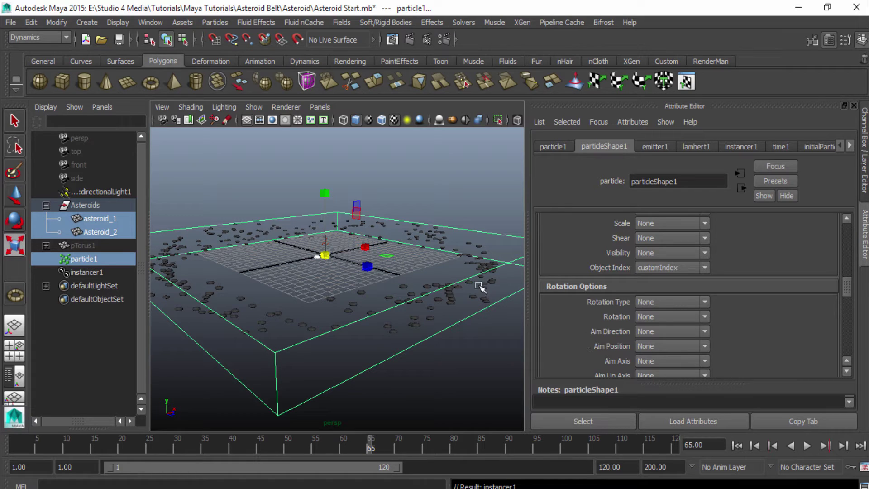
# Replay the particle simulation from the start and stop it at frame 43.
pyautogui.click(737, 446)
pyautogui.click(807, 446)
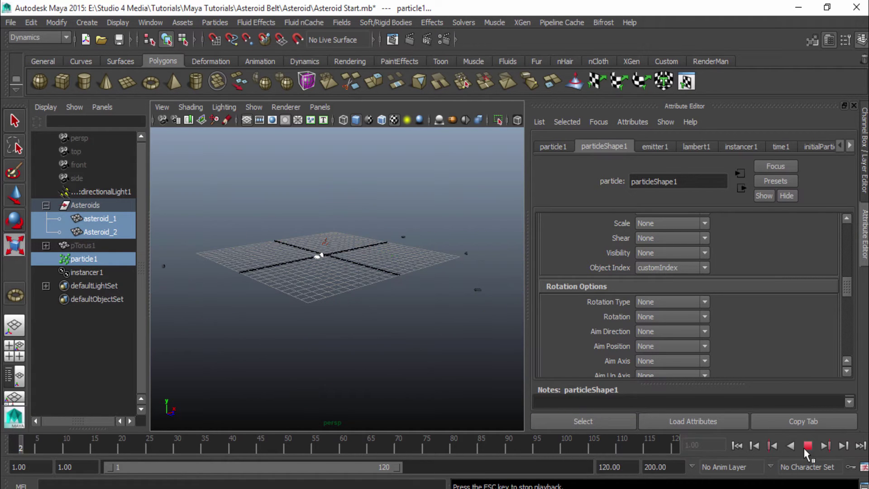
pyautogui.click(806, 445)
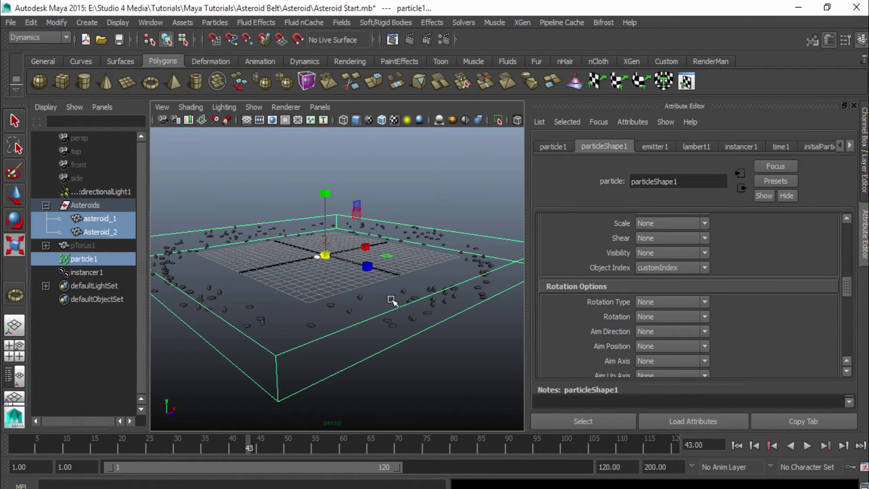
pyautogui.click(864, 233)
# Orbit and dolly around the ring to inspect the mixed asteroid shapes, then select particle1.
pyautogui.scroll(10, 411, 330)
pyautogui.click(447, 291)
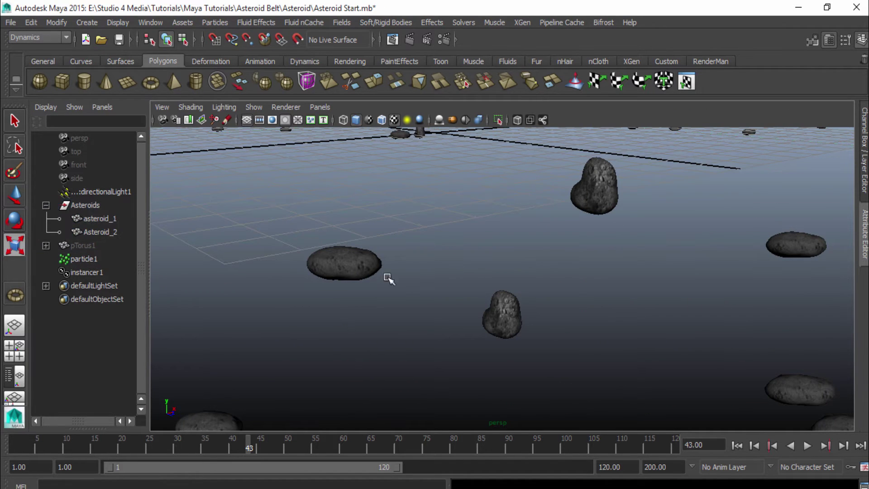
pyautogui.scroll(-15, 574, 306)
pyautogui.keyDown('alt'); pyautogui.moveTo(575, 308); pyautogui.dragTo(407, 307); pyautogui.keyUp('alt')
pyautogui.scroll(10, 442, 316)
pyautogui.scroll(5, 509, 320)
pyautogui.scroll(5, 398, 294)
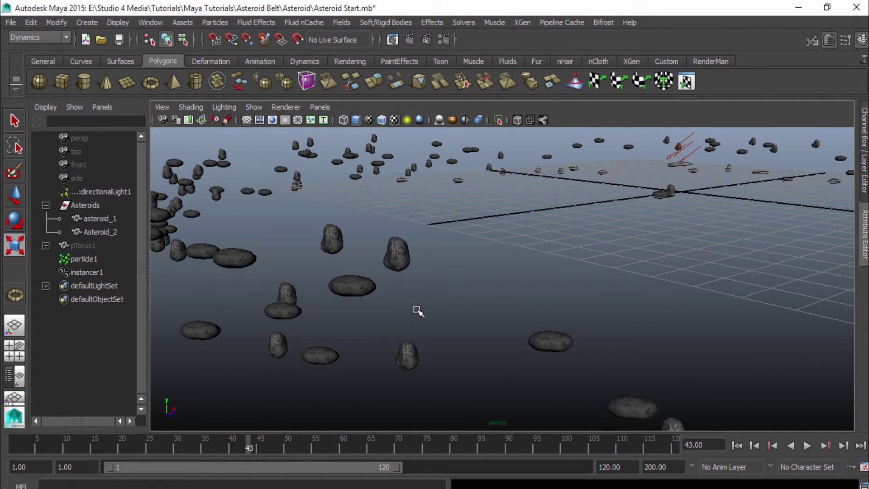
pyautogui.scroll(-3, 479, 314)
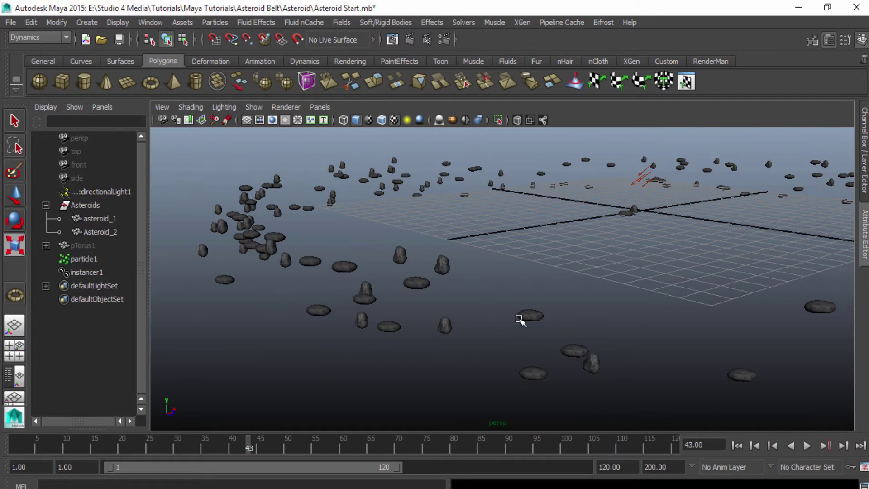
pyautogui.keyDown('alt'); pyautogui.moveTo(688, 324); pyautogui.dragTo(395, 308); pyautogui.keyUp('alt')
pyautogui.keyDown('alt'); pyautogui.moveTo(749, 316); pyautogui.dragTo(287, 311); pyautogui.keyUp('alt')
pyautogui.keyDown('alt'); pyautogui.moveTo(419, 294); pyautogui.dragTo(535, 301, button='right'); pyautogui.keyUp('alt')
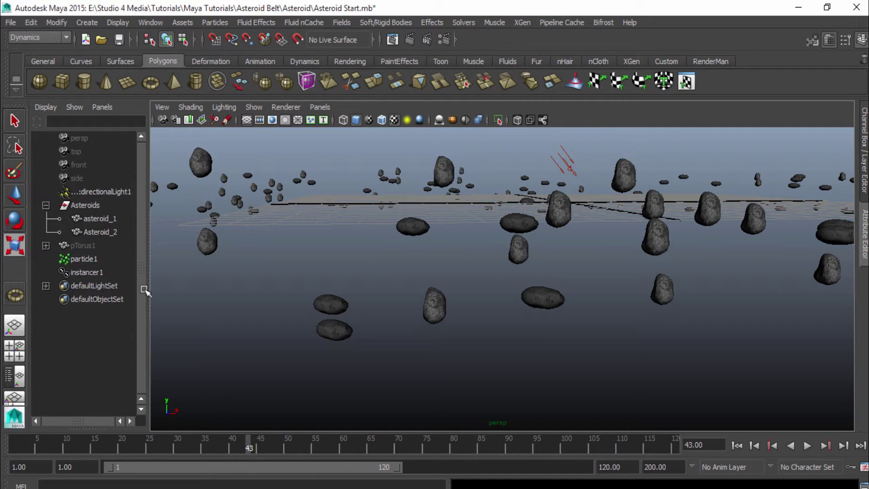
pyautogui.click(86, 260)
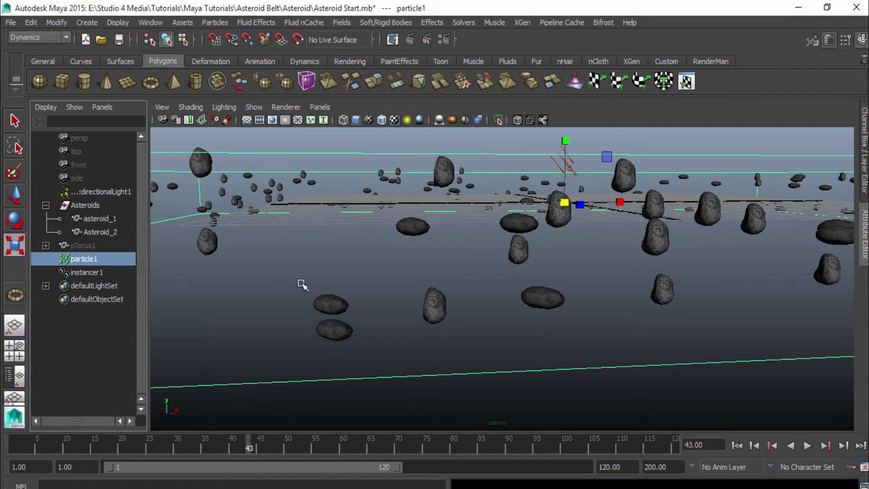
# Open particleShape1's Custom Index creation expression, customIndex = rand(0,1.99), in the Expression Editor.
pyautogui.click(867, 192)
pyautogui.click(865, 240)
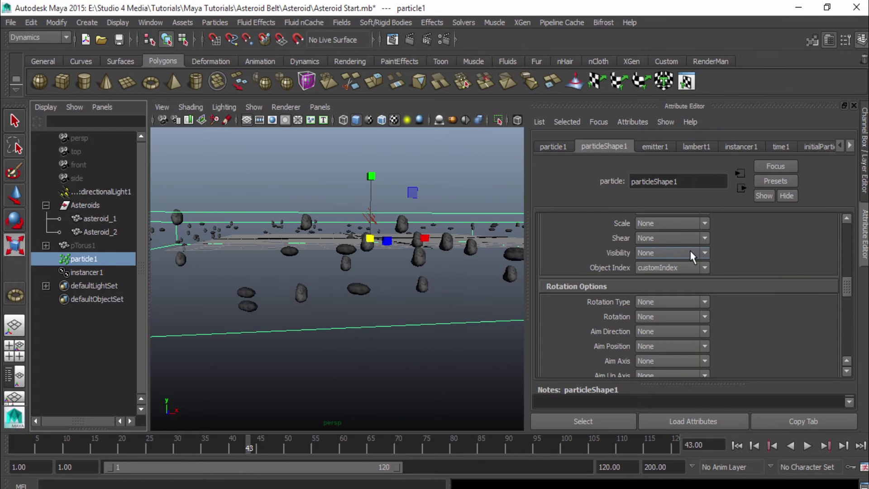
pyautogui.scroll(-10, 689, 250)
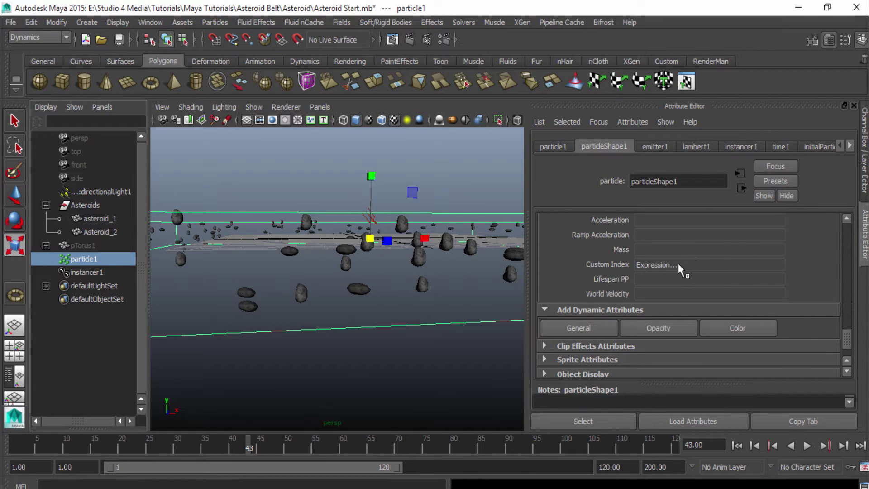
pyautogui.rightClick(677, 265)
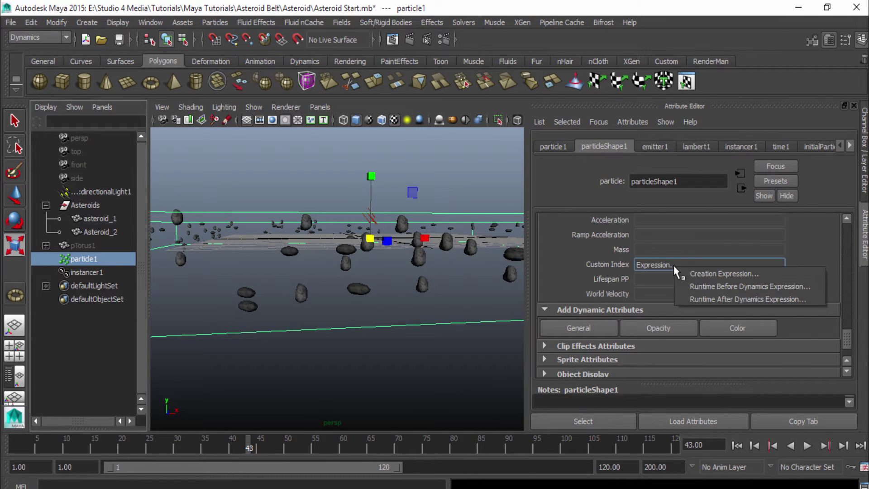
pyautogui.click(695, 274)
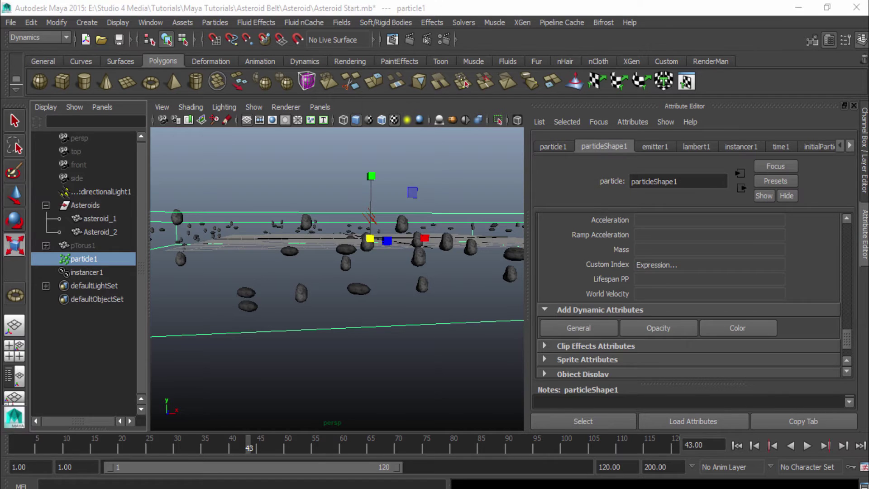
pyautogui.moveTo(136, 111); pyautogui.dragTo(595, 86)
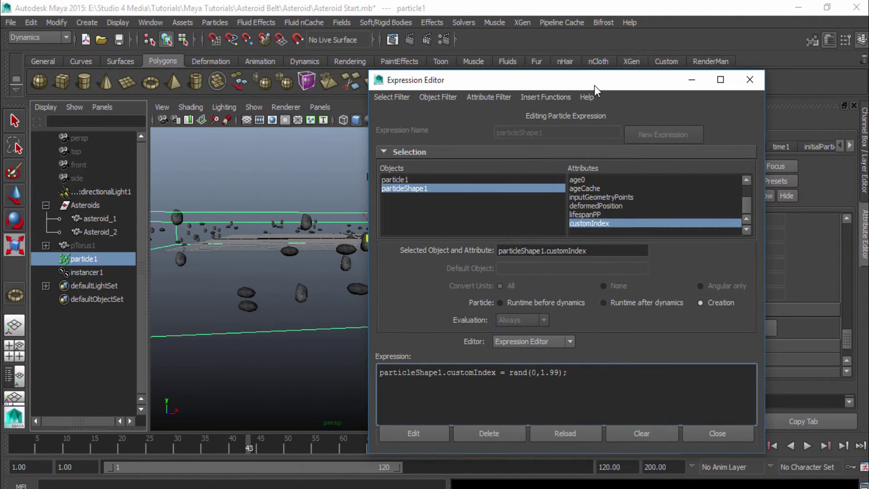
pyautogui.click(583, 370)
pyautogui.moveTo(497, 84); pyautogui.dragTo(283, 60)
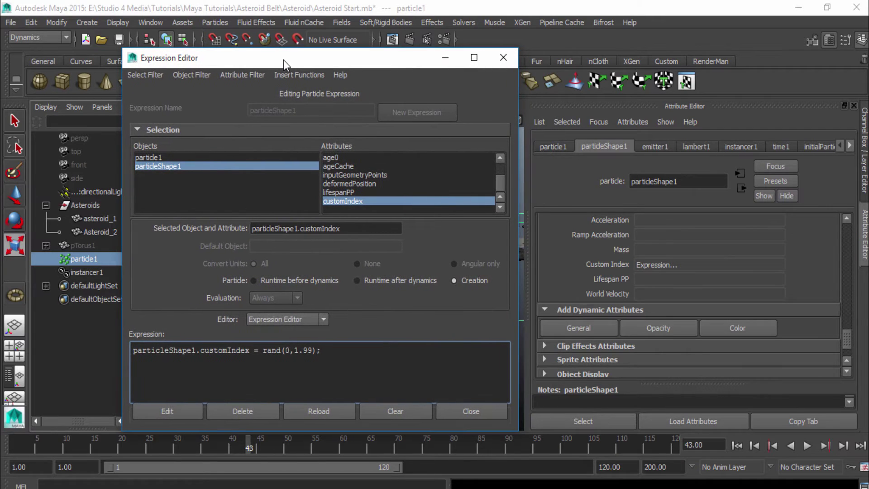
# Add a per-particle vector attribute named customRotation to particleShape1.
pyautogui.click(586, 327)
pyautogui.moveTo(524, 251); pyautogui.dragTo(294, 73)
pyautogui.write('customRotatiojn')
pyautogui.press('BackSpace')
pyautogui.press('BackSpace')
pyautogui.write('n')
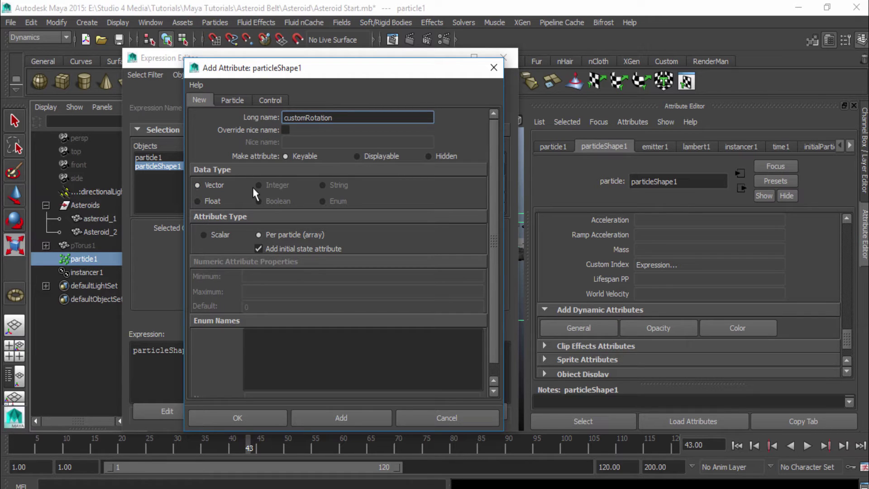
pyautogui.click(262, 421)
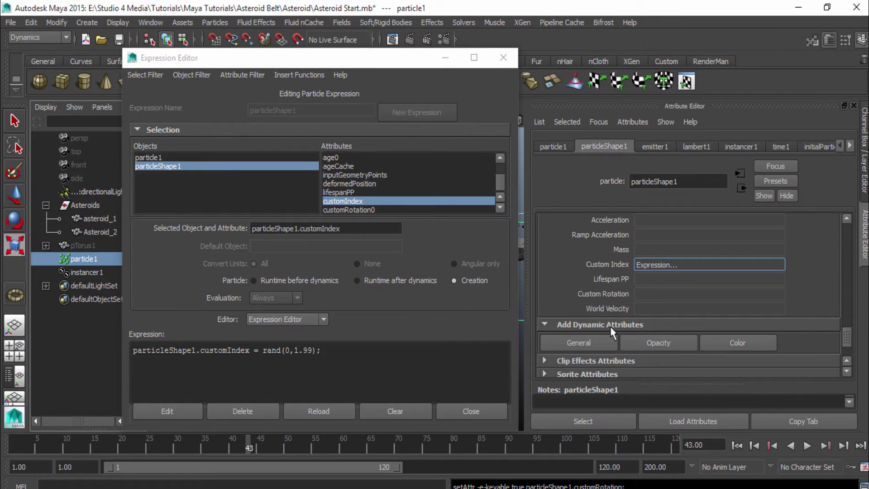
# Add a new expression line: customRotation = <<rand(0,360)>>;.
pyautogui.click(355, 353)
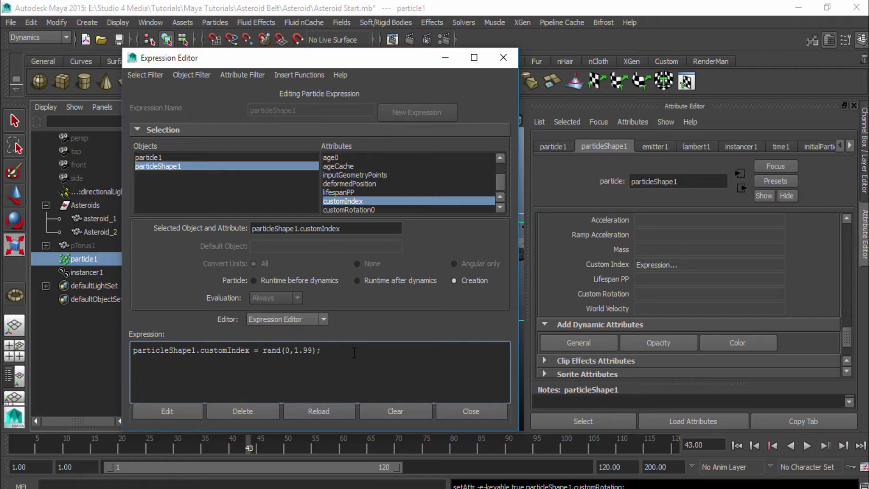
pyautogui.press('Return')
pyautogui.press('Return')
pyautogui.write('customro')
pyautogui.press('BackSpace')
pyautogui.press('BackSpace')
pyautogui.write('TRotation = <<')
pyautogui.write('rand')
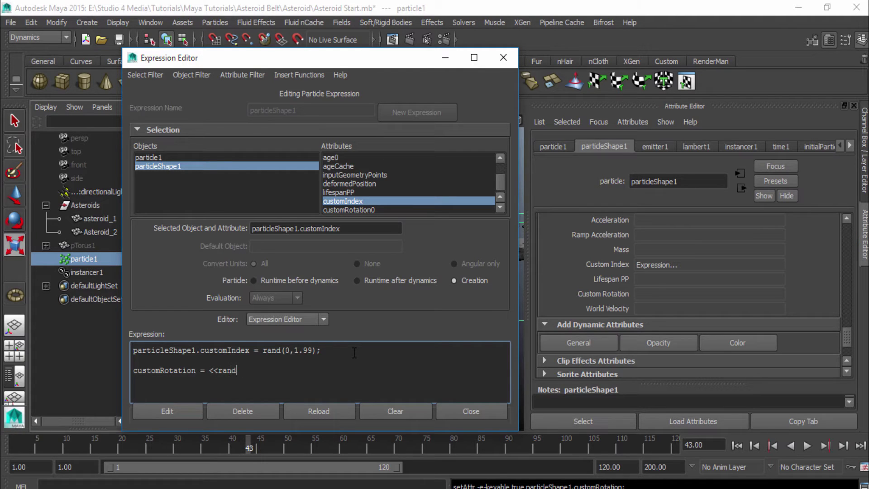
pyautogui.write('(0,360)>>;')
# Duplicate rand(0,360) into the other vector components and apply the creation expression.
pyautogui.moveTo(281, 372)
pyautogui.mouseDown()
pyautogui.moveTo(241, 371)
pyautogui.moveTo(281, 371)
pyautogui.mouseUp()
pyautogui.click(236, 371)
pyautogui.moveTo(267, 371); pyautogui.dragTo(218, 375)
pyautogui.hotkey('ctrl', 'c')
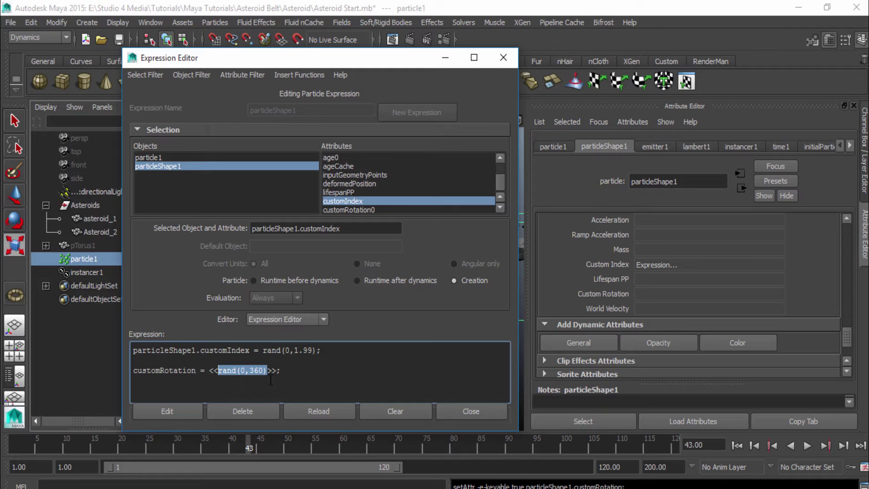
pyautogui.click(269, 376)
pyautogui.click(266, 371)
pyautogui.write(',')
pyautogui.hotkey('ctrl', 'v')
pyautogui.hotkey('ctrl', 'v')
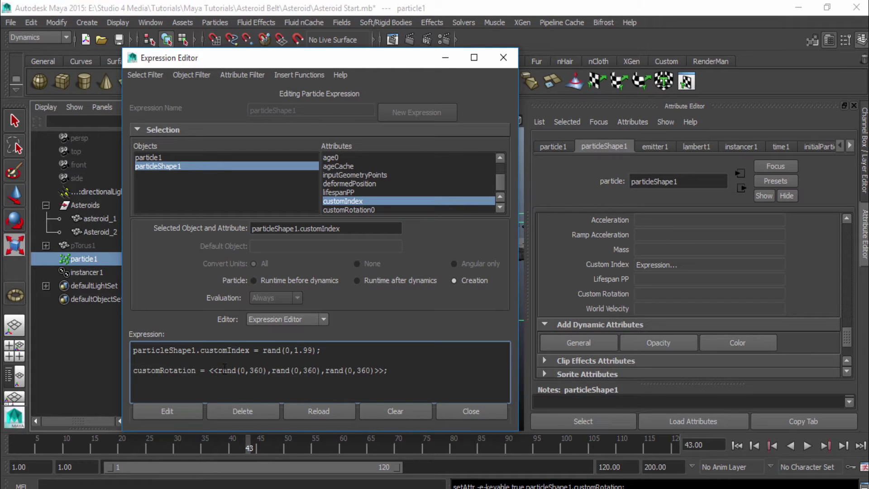
pyautogui.click(255, 371)
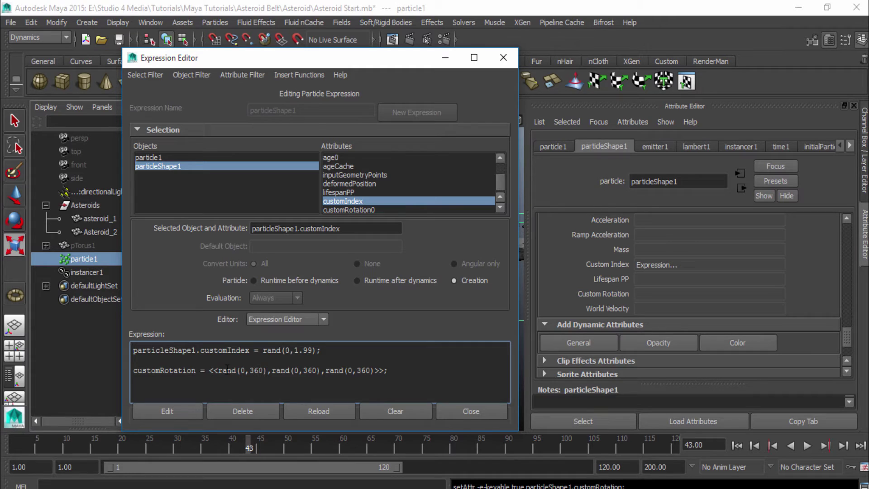
pyautogui.click(386, 371)
pyautogui.moveTo(365, 63); pyautogui.dragTo(336, 48)
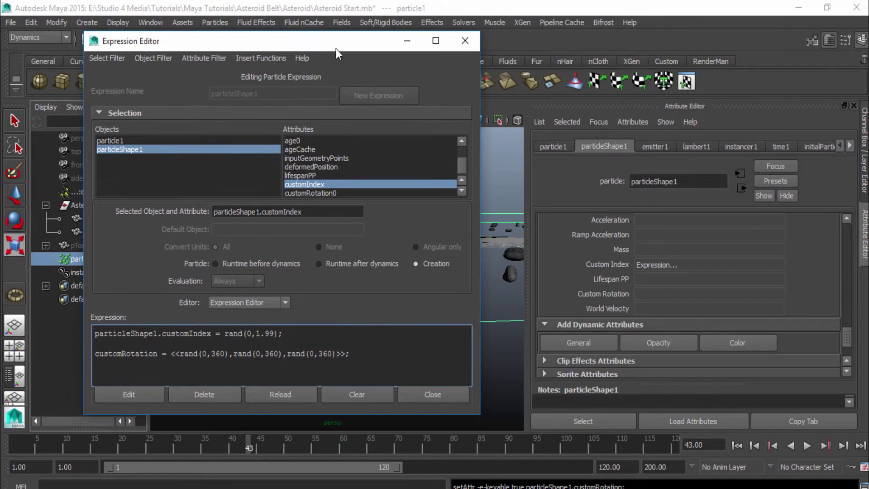
pyautogui.click(134, 395)
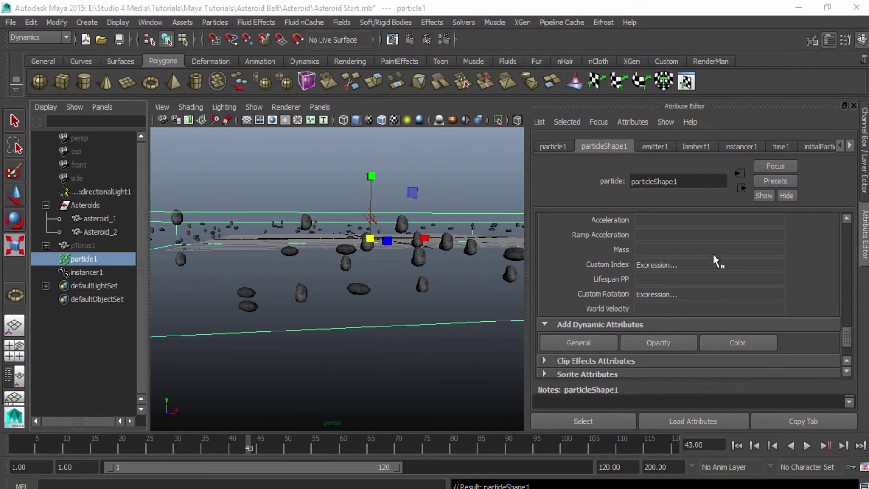
# Set the instancer's Rotation attribute to customRotation.
pyautogui.scroll(15, 675, 294)
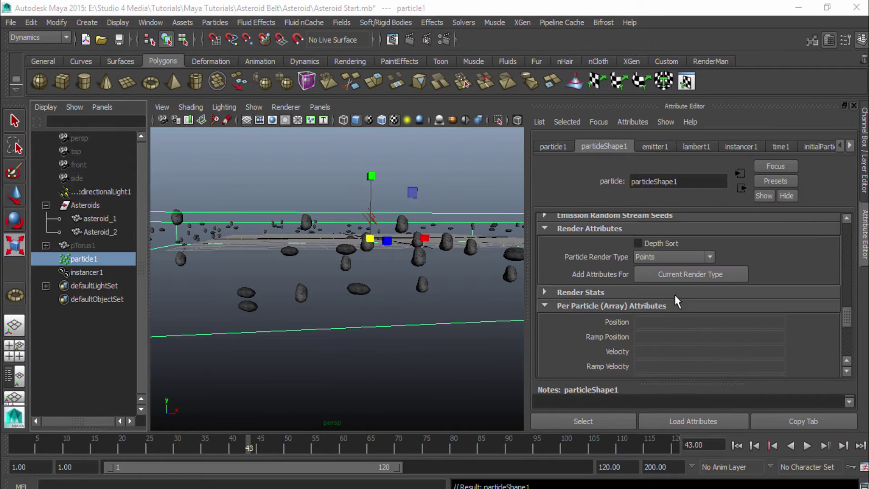
pyautogui.scroll(2, 675, 299)
pyautogui.scroll(-7, 683, 304)
pyautogui.scroll(5, 658, 321)
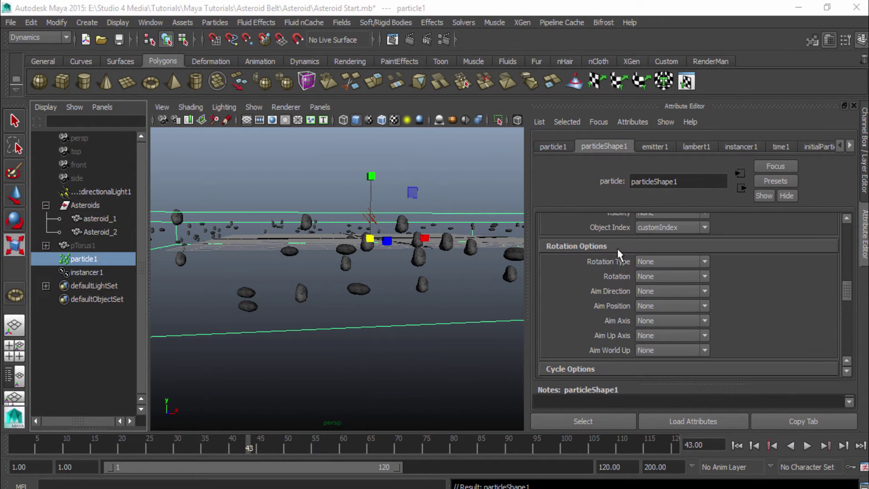
pyautogui.click(671, 278)
pyautogui.moveTo(706, 308); pyautogui.dragTo(712, 338)
pyautogui.click(674, 358)
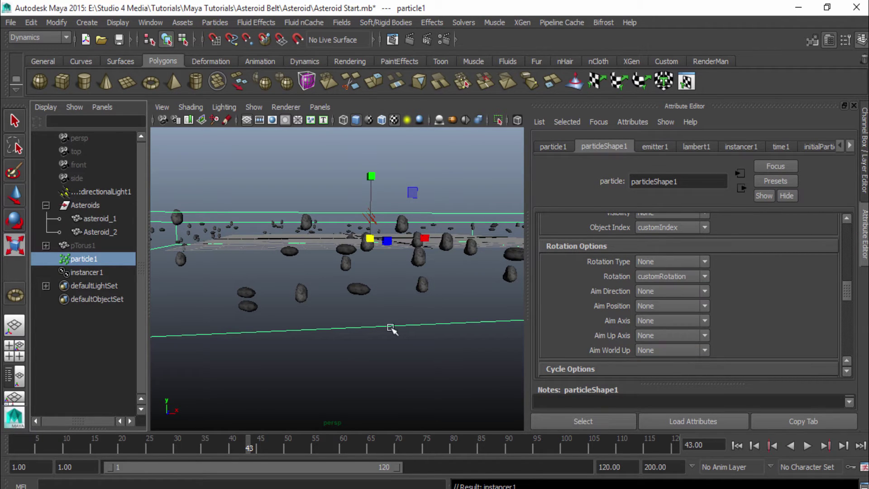
# Replay the simulation from the first frame and stop it at frame 45.
pyautogui.click(742, 446)
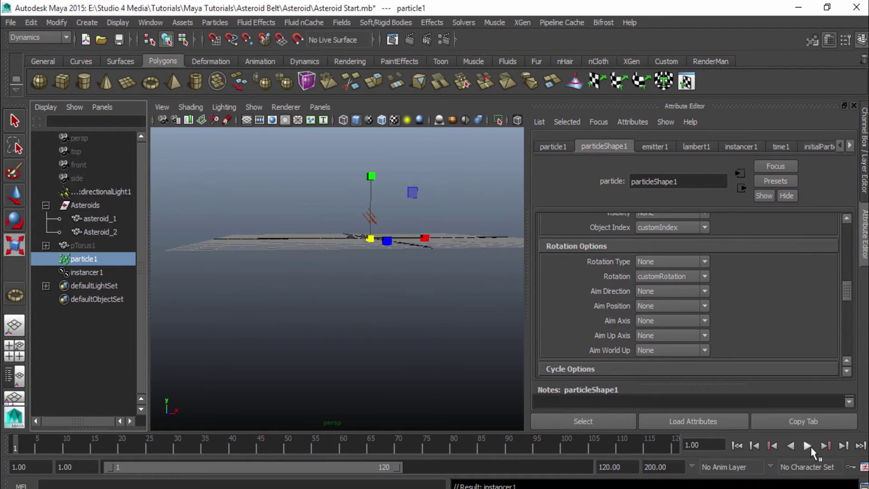
pyautogui.click(807, 446)
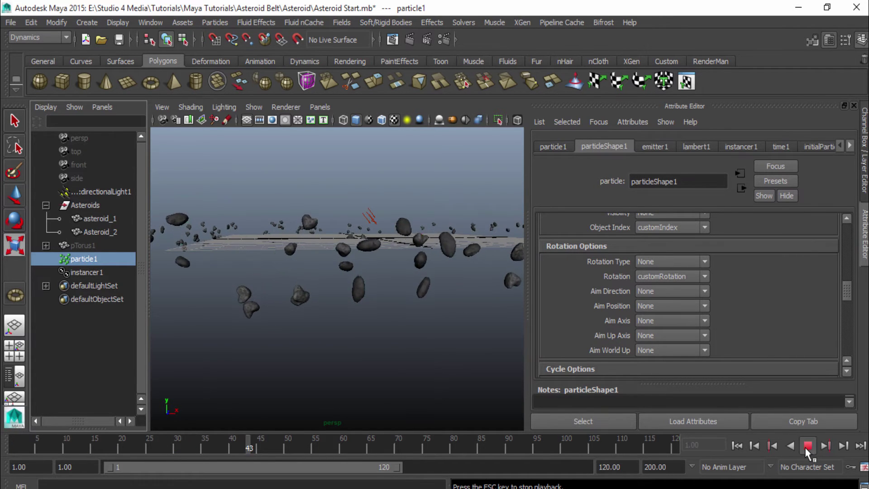
pyautogui.click(808, 446)
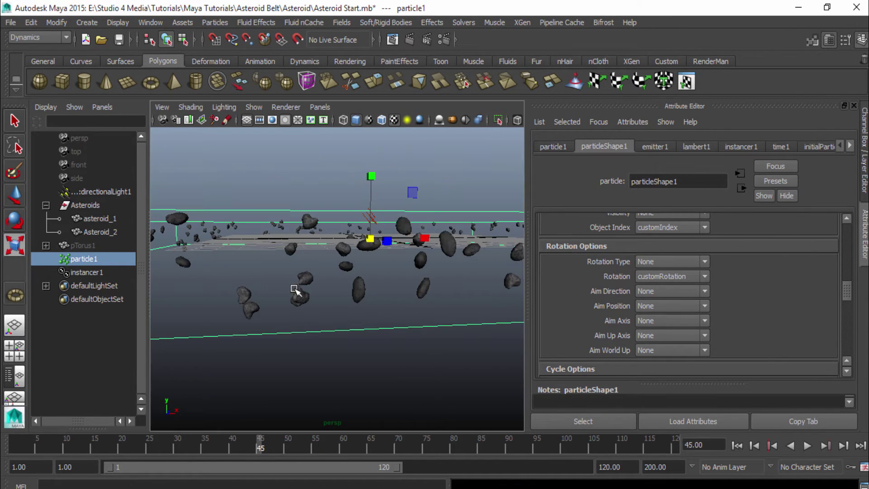
pyautogui.click(862, 244)
# Tumble and dolly close to the belt to inspect the randomly rotated asteroids.
pyautogui.keyDown('alt'); pyautogui.moveTo(476, 285); pyautogui.dragTo(467, 327); pyautogui.keyUp('alt')
pyautogui.keyDown('alt'); pyautogui.moveTo(417, 338); pyautogui.dragTo(522, 336); pyautogui.keyUp('alt')
pyautogui.moveTo(522, 335)
pyautogui.keyDown('alt'); pyautogui.mouseDown(button='right')
pyautogui.moveTo(476, 340)
pyautogui.moveTo(479, 322)
pyautogui.moveTo(512, 330)
pyautogui.mouseUp(button='right'); pyautogui.keyUp('alt')
pyautogui.keyDown('alt'); pyautogui.moveTo(512, 330); pyautogui.dragTo(471, 337); pyautogui.keyUp('alt')
pyautogui.keyDown('alt'); pyautogui.moveTo(471, 337); pyautogui.dragTo(460, 320, button='right'); pyautogui.keyUp('alt')
pyautogui.keyDown('alt'); pyautogui.moveTo(460, 320); pyautogui.dragTo(481, 339); pyautogui.keyUp('alt')
pyautogui.keyDown('alt'); pyautogui.moveTo(615, 310); pyautogui.dragTo(539, 310); pyautogui.keyUp('alt')
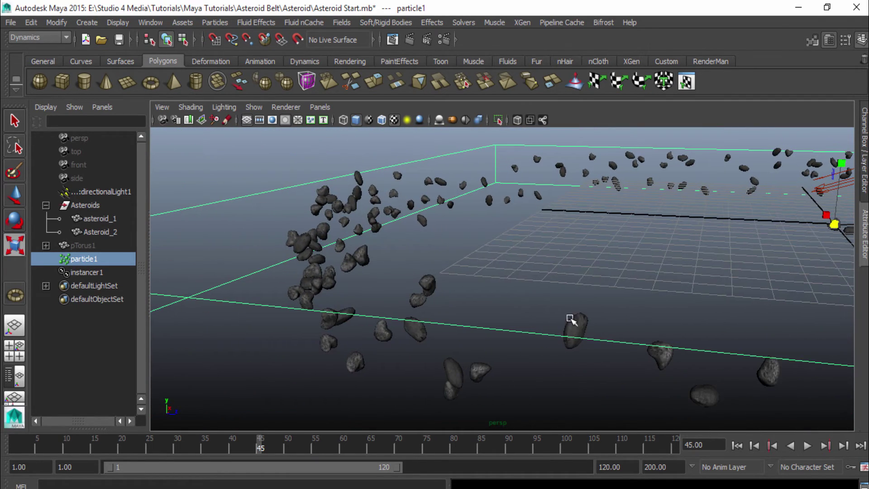
pyautogui.keyDown('alt'); pyautogui.moveTo(603, 322); pyautogui.dragTo(551, 328); pyautogui.keyUp('alt')
pyautogui.scroll(3, 551, 327)
# Pull back over the belt, then reopen particleShape1's creation expression showing Custom Index and Custom Rotation.
pyautogui.scroll(-5, 534, 326)
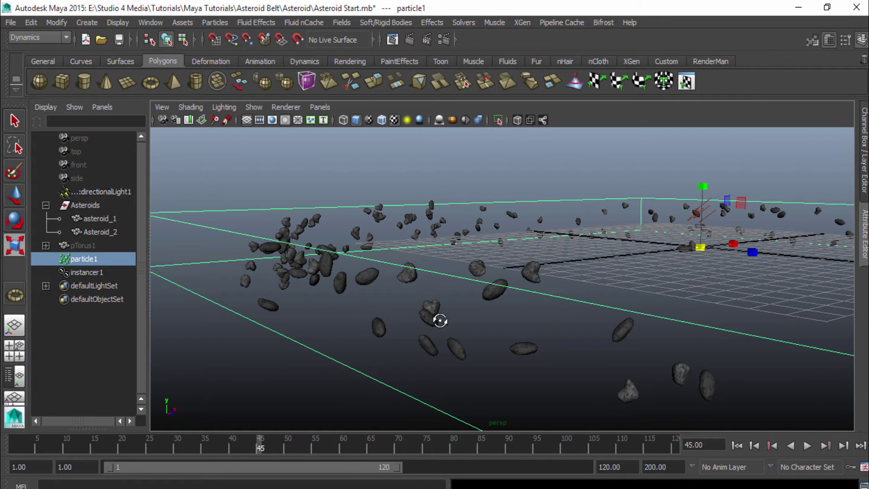
pyautogui.scroll(3, 444, 318)
pyautogui.keyDown('alt'); pyautogui.moveTo(609, 308); pyautogui.dragTo(584, 311); pyautogui.keyUp('alt')
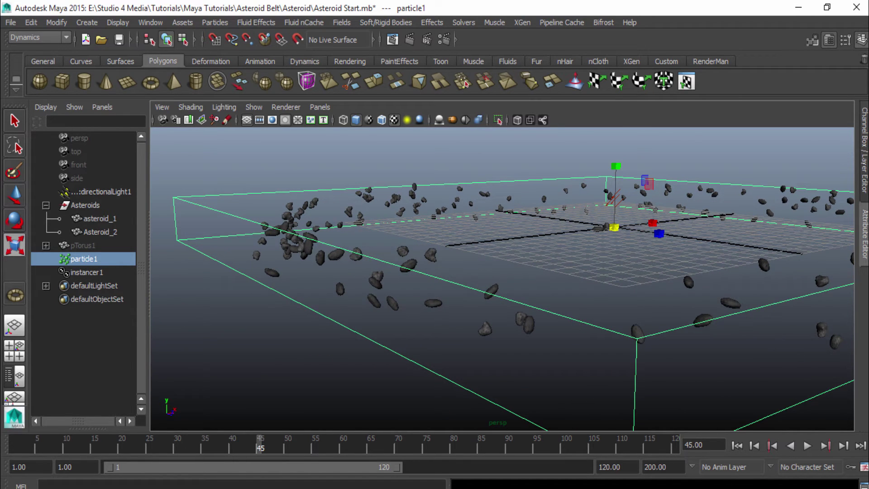
pyautogui.hotkey('ctrl', 'a')
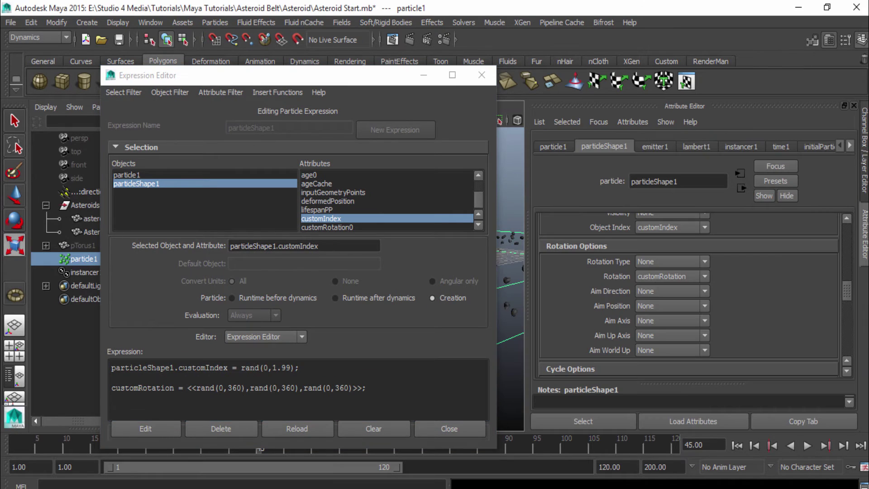
pyautogui.scroll(10, 729, 303)
pyautogui.scroll(-3, 727, 302)
pyautogui.scroll(-3, 726, 303)
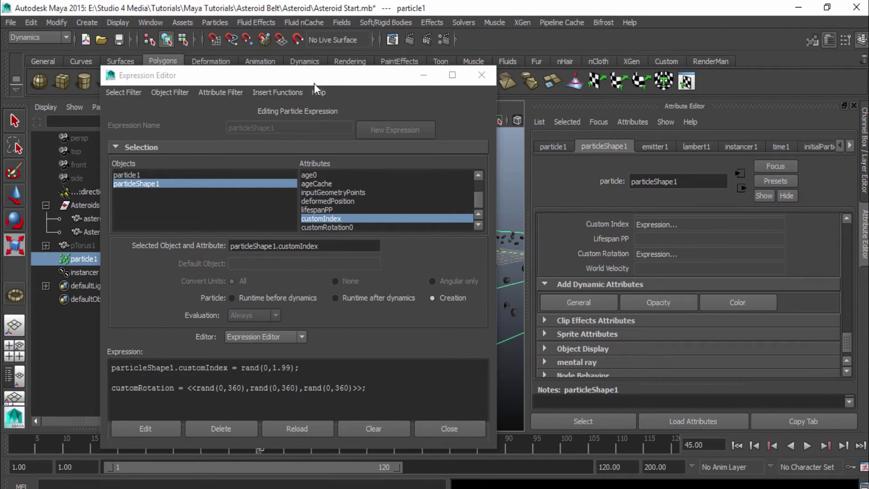
# Add a per-particle vector attribute named customScale to particleShape1.
pyautogui.moveTo(312, 85); pyautogui.dragTo(275, 59)
pyautogui.click(595, 301)
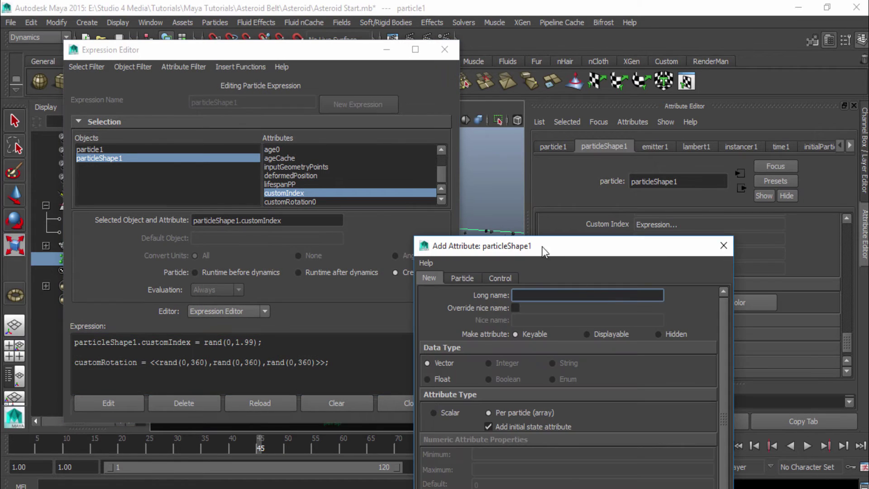
pyautogui.moveTo(543, 250); pyautogui.dragTo(395, 83)
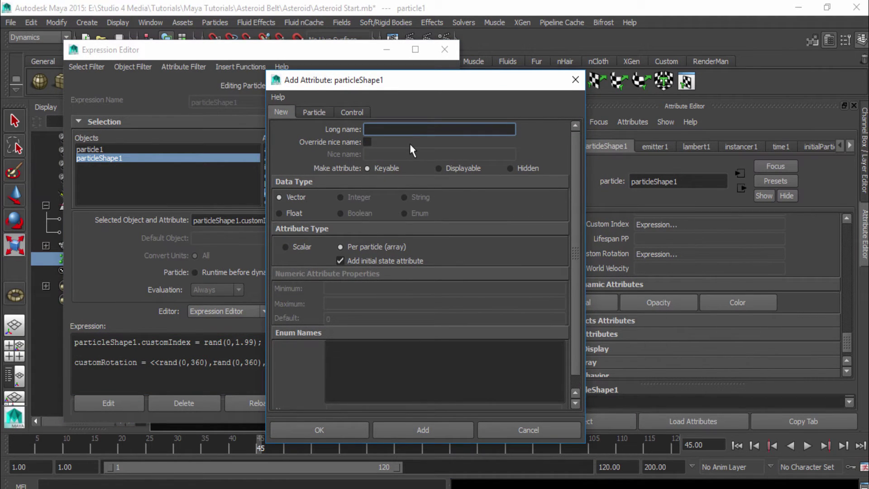
pyautogui.write('customScale')
pyautogui.click(319, 430)
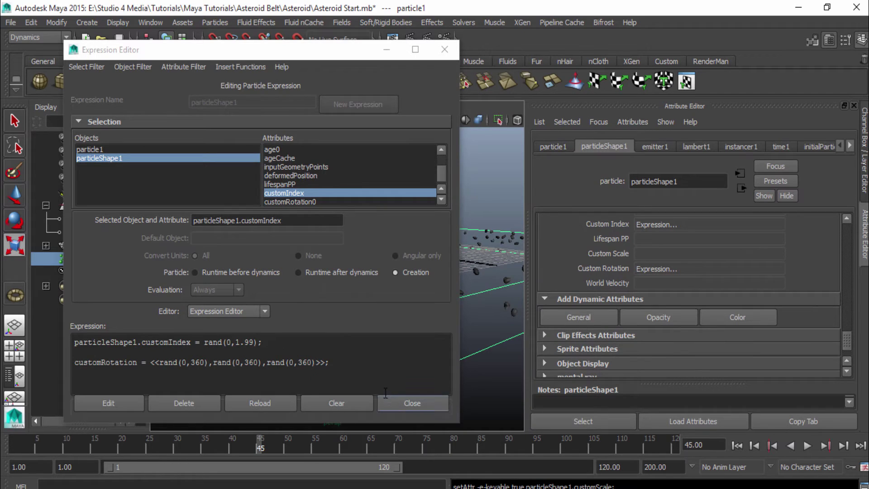
pyautogui.click(349, 363)
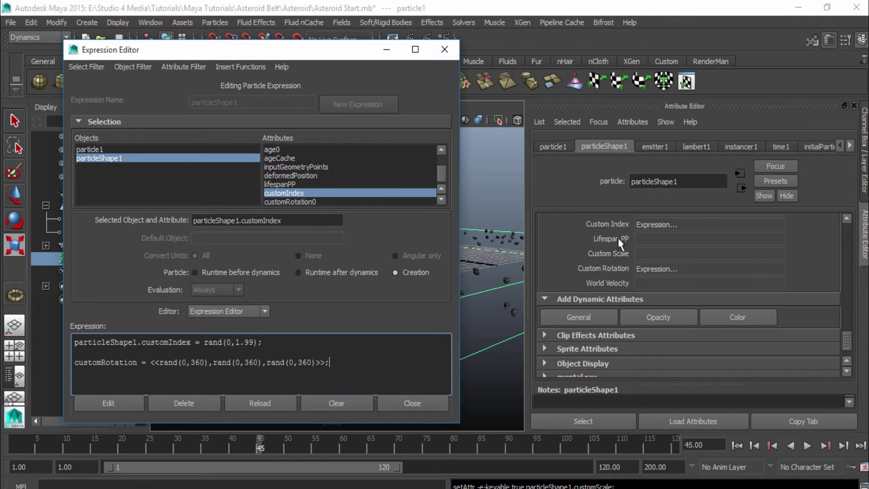
pyautogui.rightClick(665, 221)
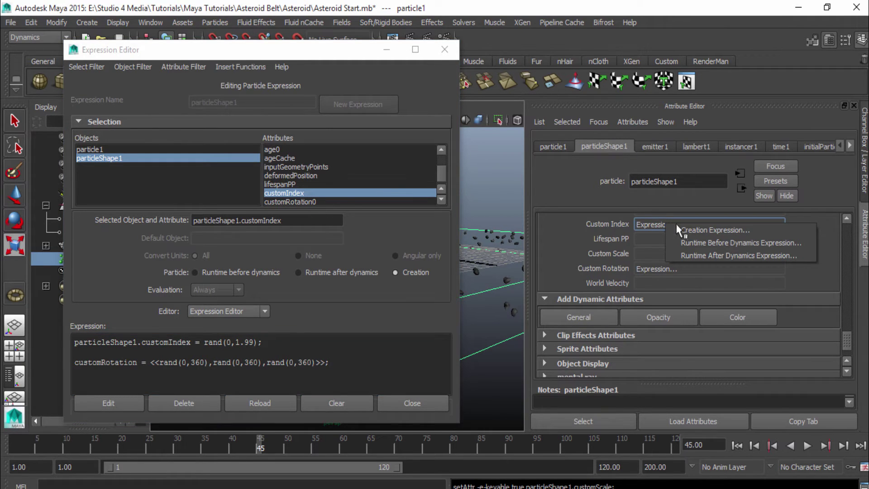
pyautogui.click(572, 216)
pyautogui.click(272, 54)
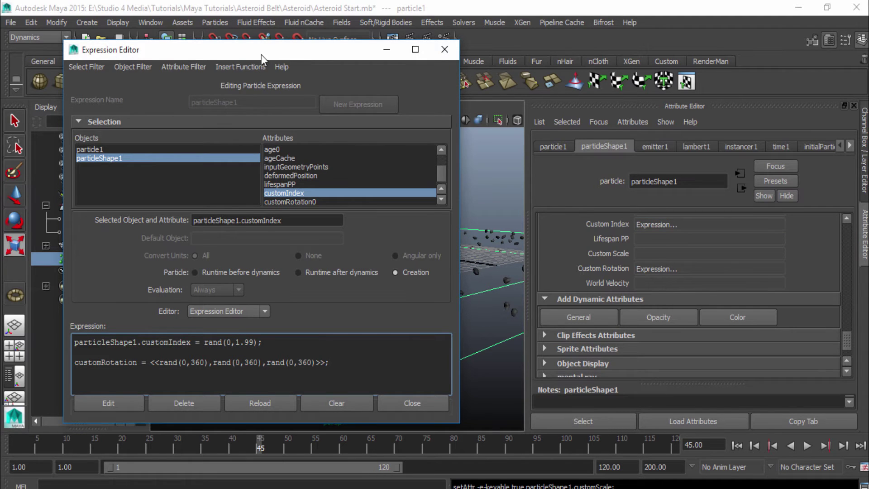
pyautogui.moveTo(262, 53); pyautogui.dragTo(263, 45)
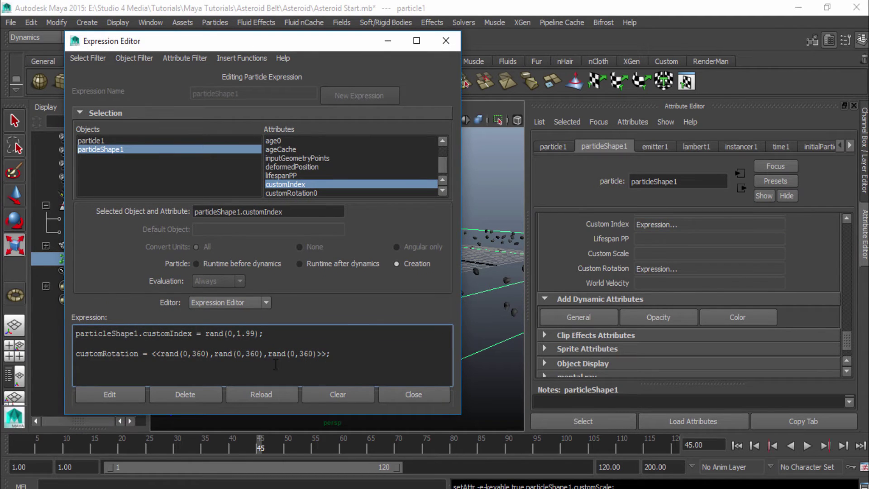
# Add the expression line float $scaleUniform = rand(.2,2).
pyautogui.press('Return')
pyautogui.press('Return')
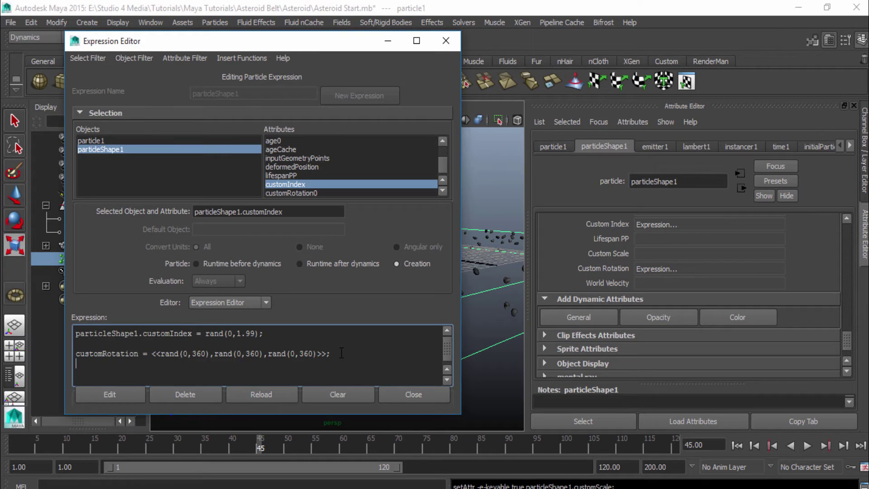
pyautogui.press('Return')
pyautogui.write('Float')
pyautogui.press('BackSpace')
pyautogui.press('BackSpace')
pyautogui.press('BackSpace')
pyautogui.press('BackSpace')
pyautogui.press('BackSpace')
pyautogui.write('float $scaleUniform')
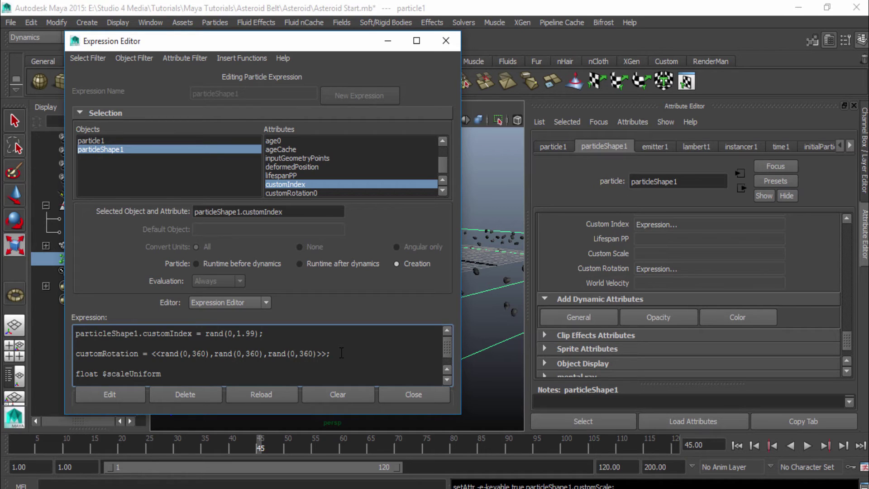
pyautogui.write(' = rand(.2,2);')
# Begin the next line as customScale = <<$scaleUniform.
pyautogui.press('Return')
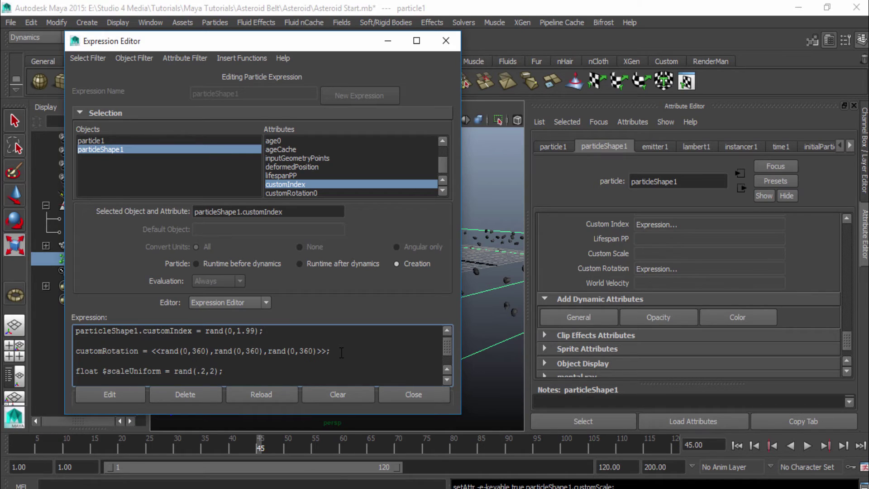
pyautogui.write('cu')
pyautogui.write('omInde')
pyautogui.press('BackSpace')
pyautogui.press('BackSpace')
pyautogui.press('BackSpace')
pyautogui.press('BackSpace')
pyautogui.write('Scale = <<$s')
pyautogui.write('caleUniform')
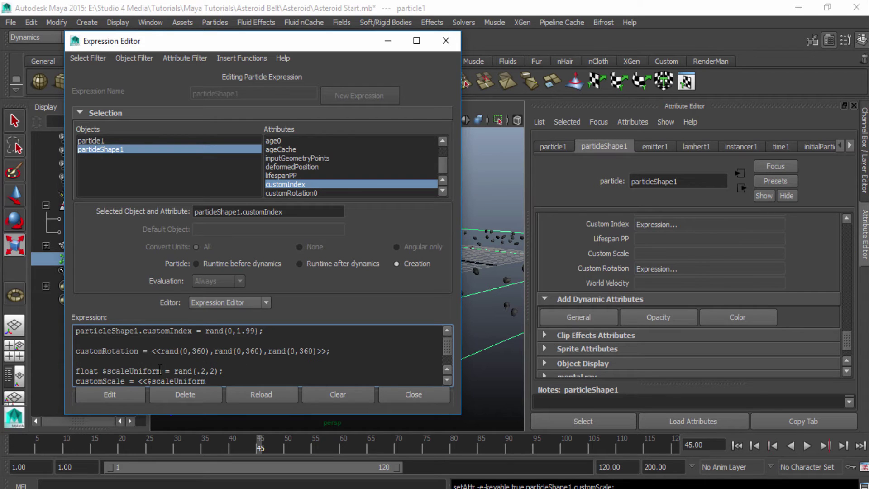
# Copy $scaleUniform into the remaining customScale vector components.
pyautogui.doubleClick(154, 369)
pyautogui.click(217, 381)
pyautogui.scroll(-1, 218, 376)
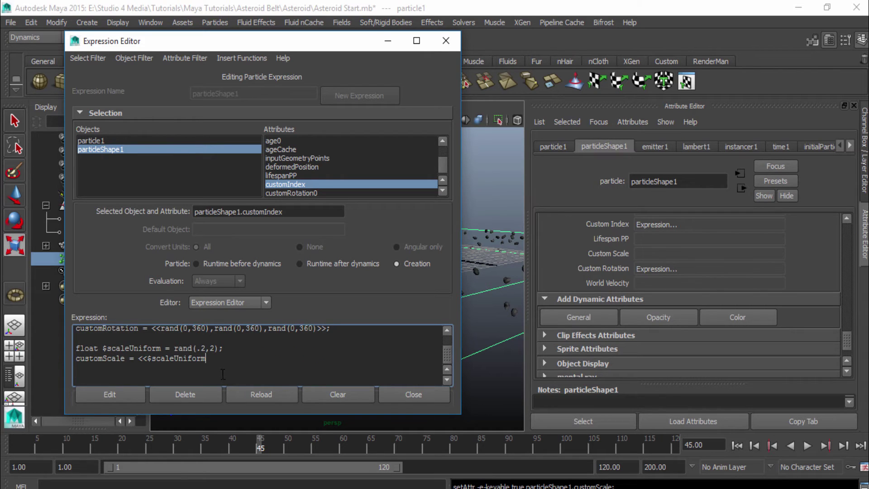
pyautogui.moveTo(212, 362); pyautogui.dragTo(147, 360)
pyautogui.hotkey('ctrl', 'c')
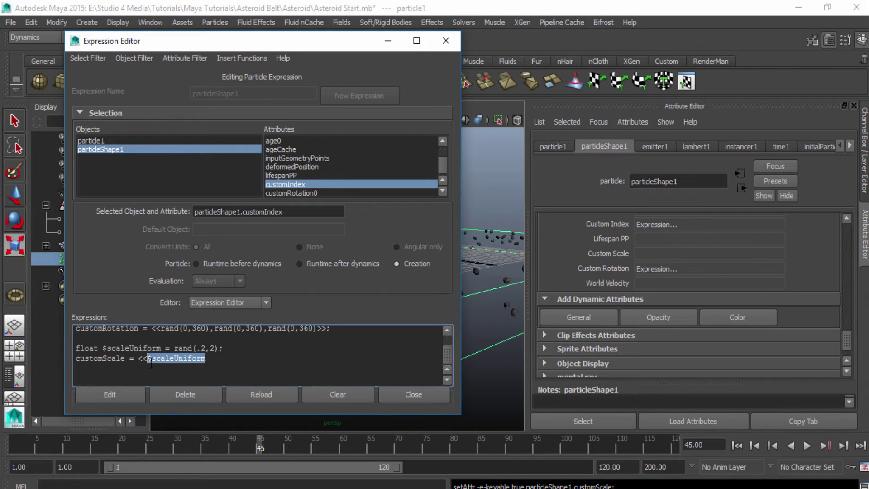
pyautogui.click(219, 366)
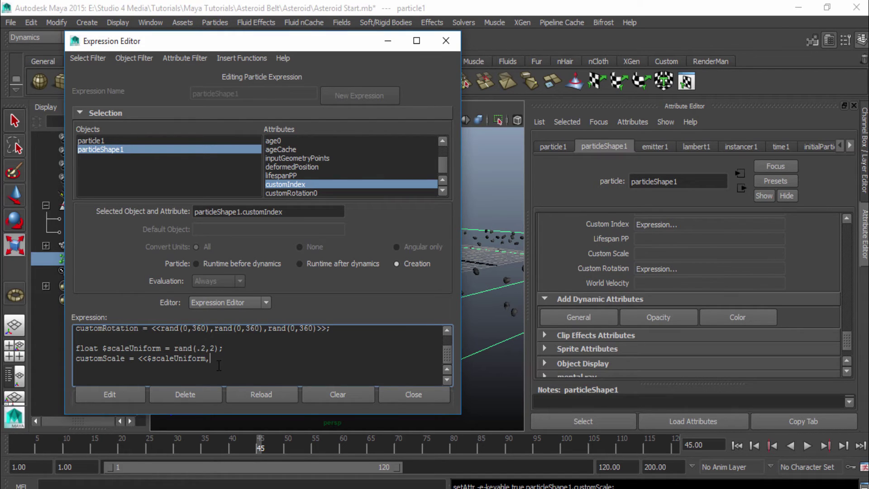
pyautogui.write(',')
pyautogui.hotkey('ctrl', 'v')
pyautogui.hotkey('ctrl', 'v')
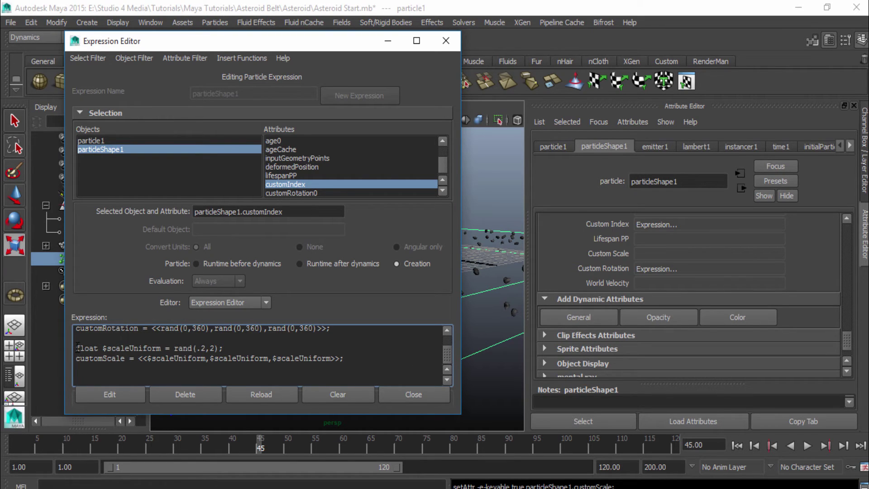
pyautogui.moveTo(75, 348); pyautogui.dragTo(97, 348)
pyautogui.click(109, 348)
pyautogui.moveTo(103, 348)
pyautogui.mouseDown()
pyautogui.moveTo(162, 348)
pyautogui.moveTo(102, 348)
pyautogui.mouseUp()
pyautogui.click(172, 357)
pyautogui.moveTo(161, 348); pyautogui.dragTo(103, 348)
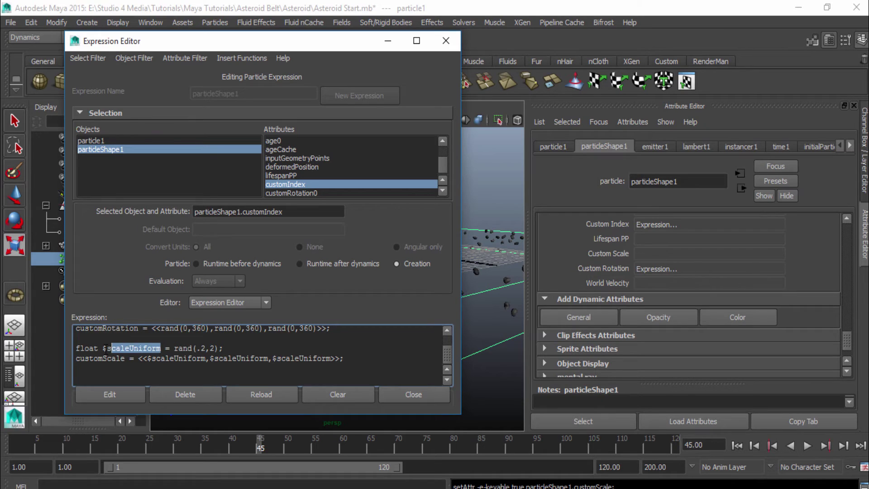
pyautogui.click(179, 349)
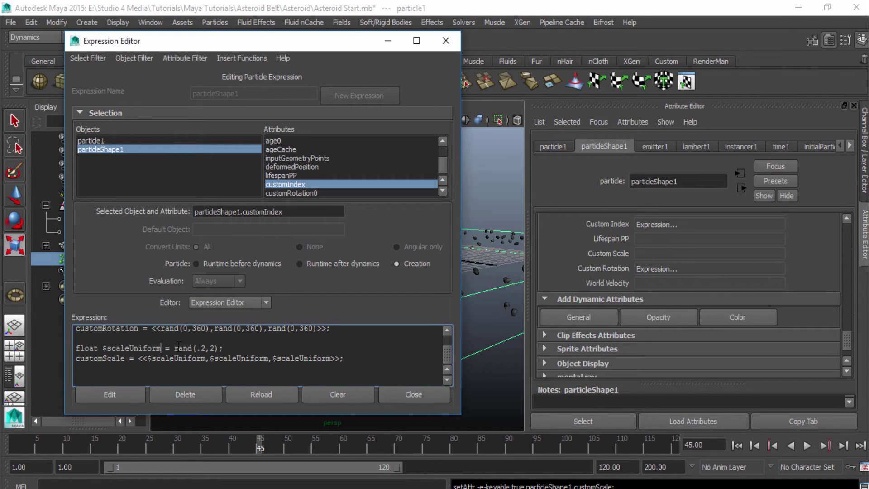
pyautogui.moveTo(198, 351); pyautogui.dragTo(207, 349)
pyautogui.click(214, 348)
pyautogui.moveTo(205, 359); pyautogui.dragTo(147, 358)
pyautogui.moveTo(230, 44); pyautogui.dragTo(192, 52)
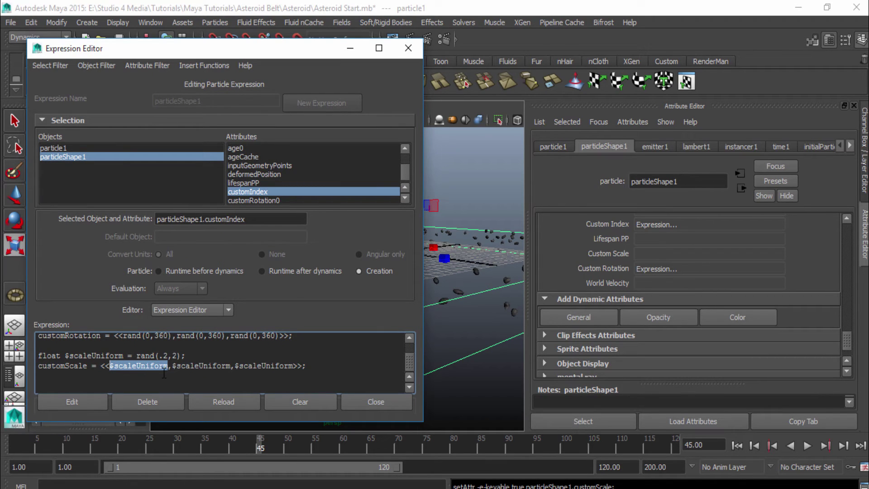
pyautogui.write('(')
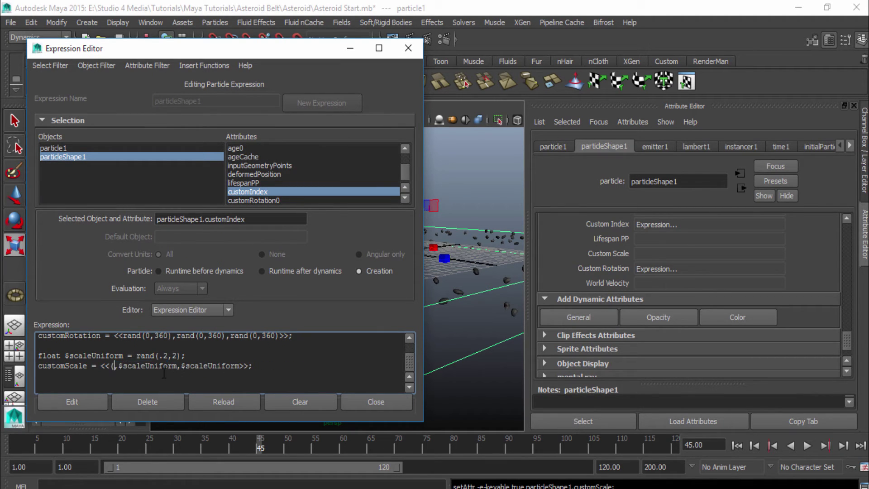
pyautogui.write('1,4)')
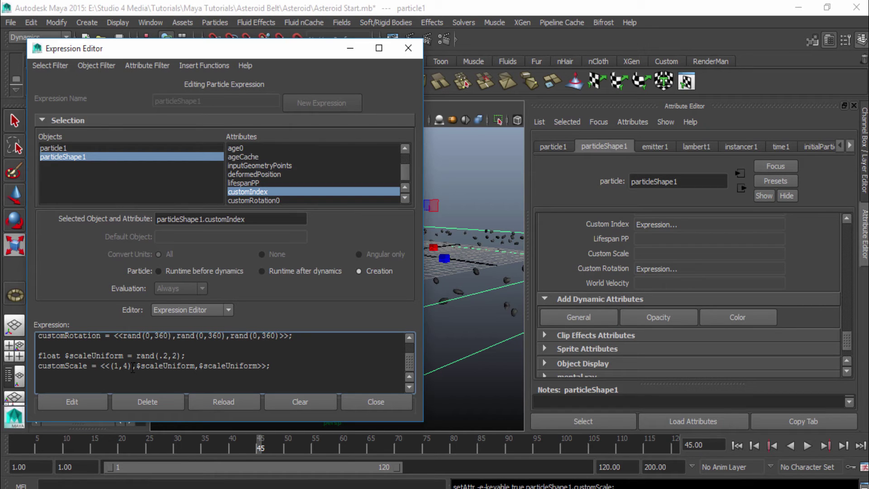
pyautogui.moveTo(132, 366); pyautogui.dragTo(101, 366)
pyautogui.write('$scaleUniform')
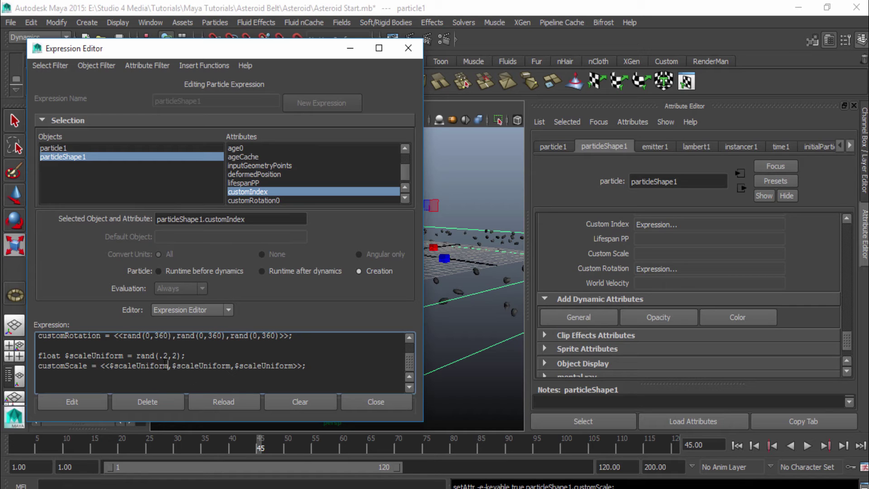
pyautogui.click(102, 345)
pyautogui.moveTo(170, 366); pyautogui.dragTo(114, 366)
pyautogui.click(252, 373)
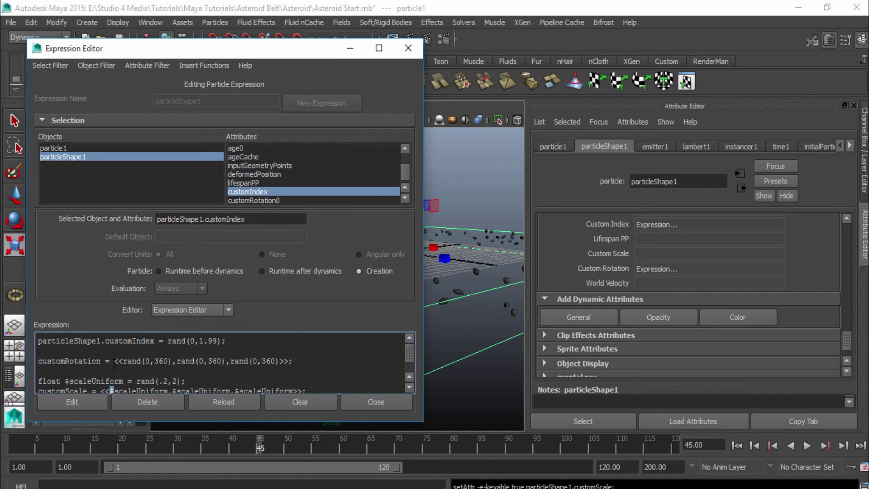
pyautogui.moveTo(110, 367); pyautogui.dragTo(115, 367)
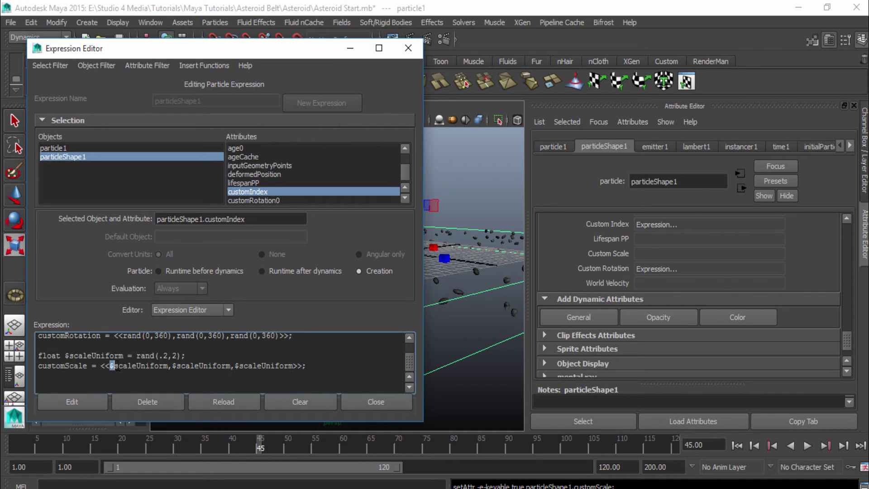
# Apply the edited expression and set the instancer's Scale to customScale.
pyautogui.click(91, 402)
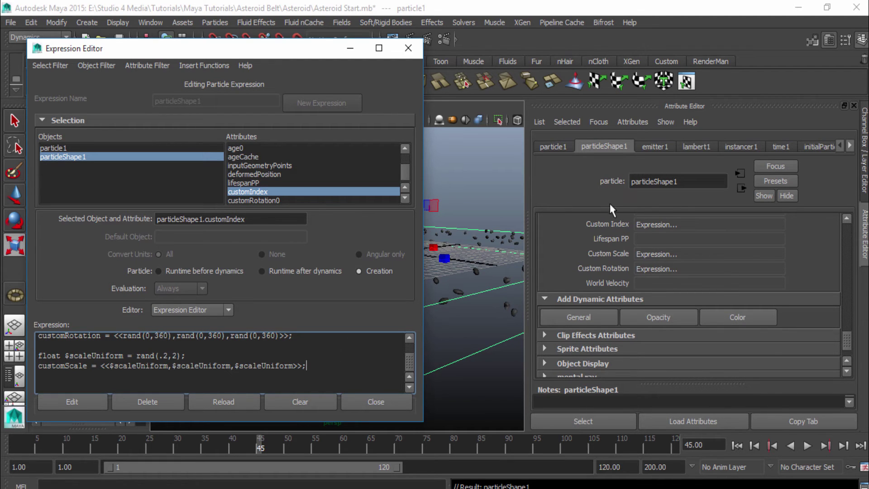
pyautogui.scroll(10, 624, 262)
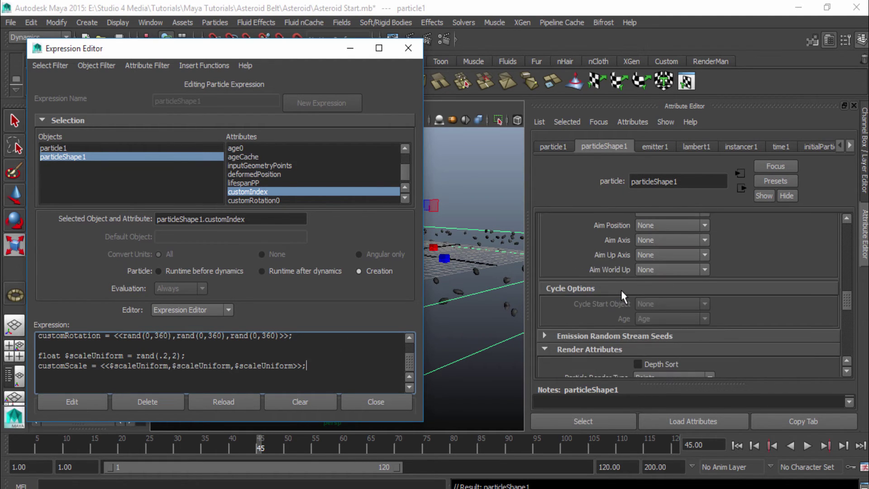
pyautogui.scroll(8, 621, 289)
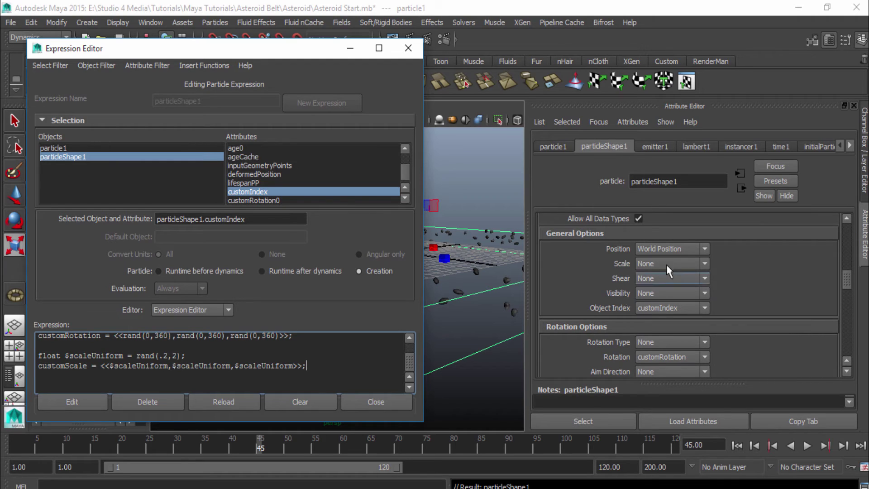
pyautogui.click(669, 266)
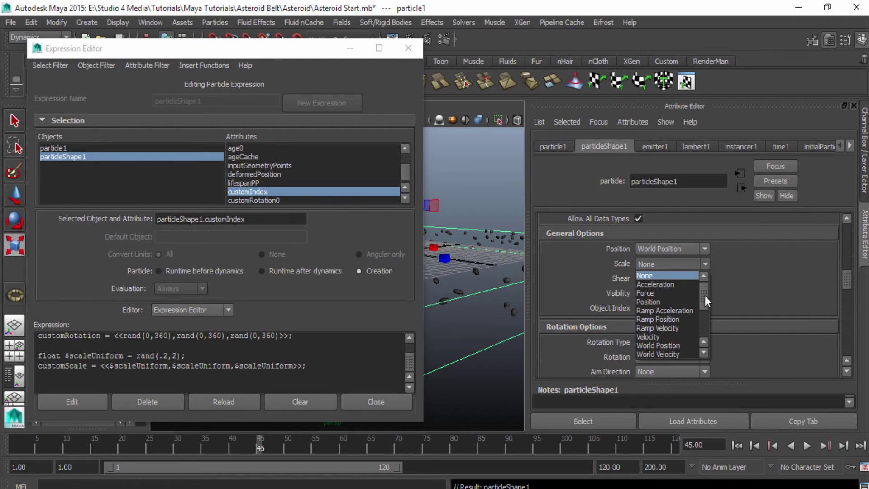
pyautogui.moveTo(704, 295); pyautogui.dragTo(705, 334)
pyautogui.click(669, 346)
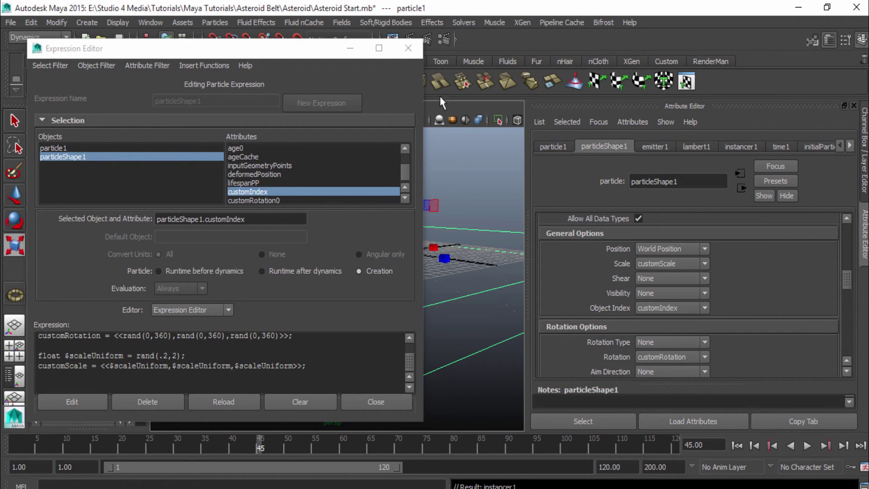
# Minimize the Expression Editor and replay the simulation from the first frame.
pyautogui.click(350, 48)
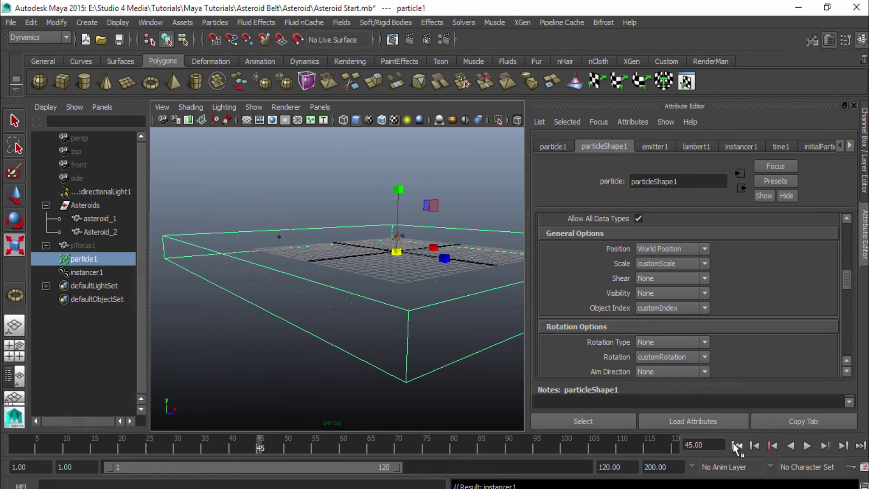
pyautogui.click(737, 446)
pyautogui.click(807, 446)
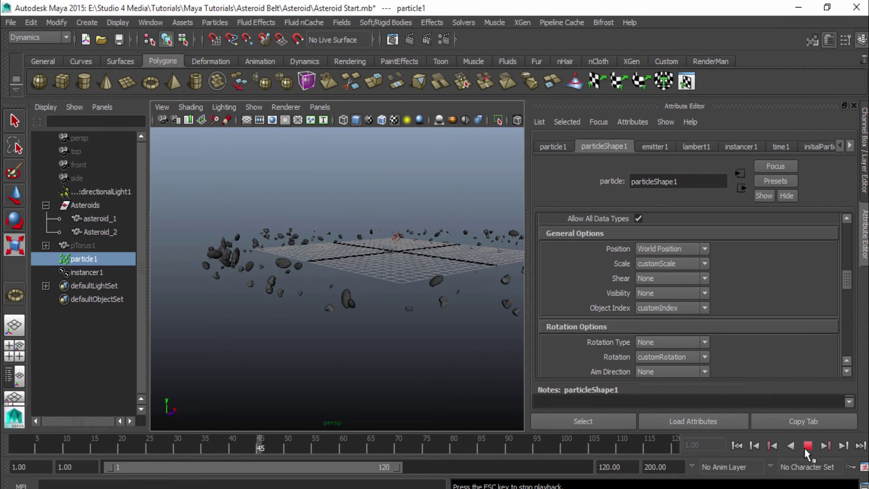
# Stop at frame 77, hide the Outliner, and orbit close to the variously sized, rotated asteroids.
pyautogui.click(807, 445)
pyautogui.scroll(5, 340, 326)
pyautogui.click(865, 252)
pyautogui.keyDown('alt'); pyautogui.moveTo(604, 291); pyautogui.dragTo(528, 324); pyautogui.keyUp('alt')
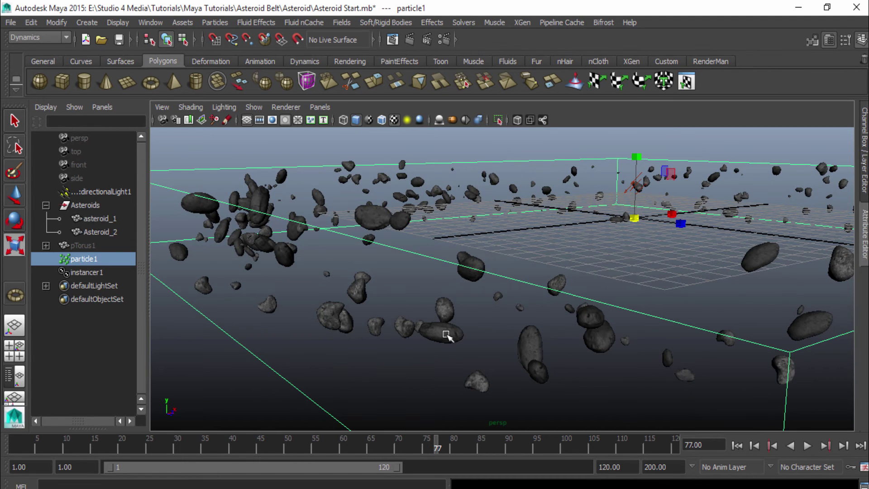
pyautogui.keyDown('alt'); pyautogui.moveTo(439, 335); pyautogui.dragTo(468, 336); pyautogui.keyUp('alt')
pyautogui.scroll(5, 450, 324)
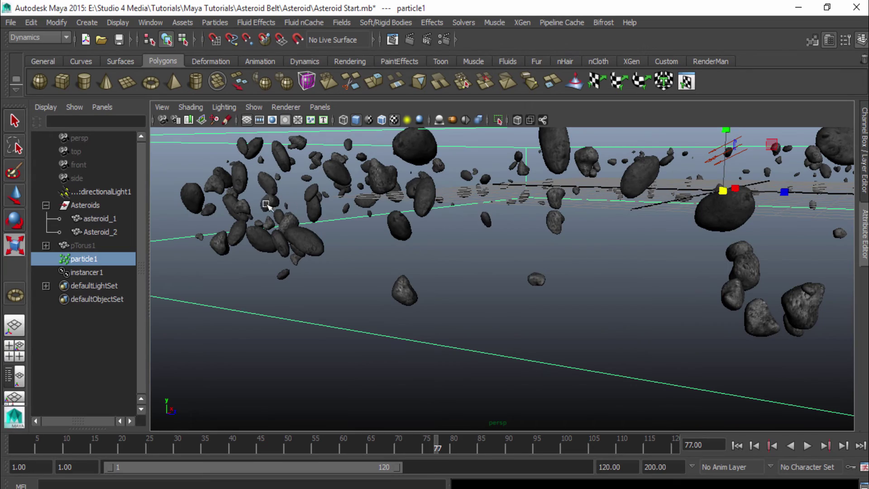
pyautogui.scroll(-3, 418, 253)
pyautogui.keyDown('alt'); pyautogui.moveTo(419, 253); pyautogui.dragTo(537, 287); pyautogui.keyUp('alt')
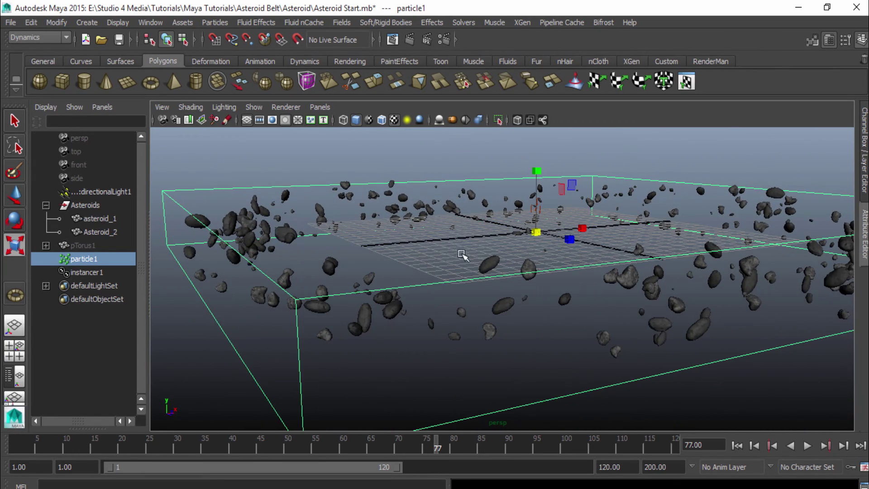
pyautogui.press('space')
pyautogui.keyDown('alt'); pyautogui.moveTo(416, 251); pyautogui.dragTo(628, 250); pyautogui.keyUp('alt')
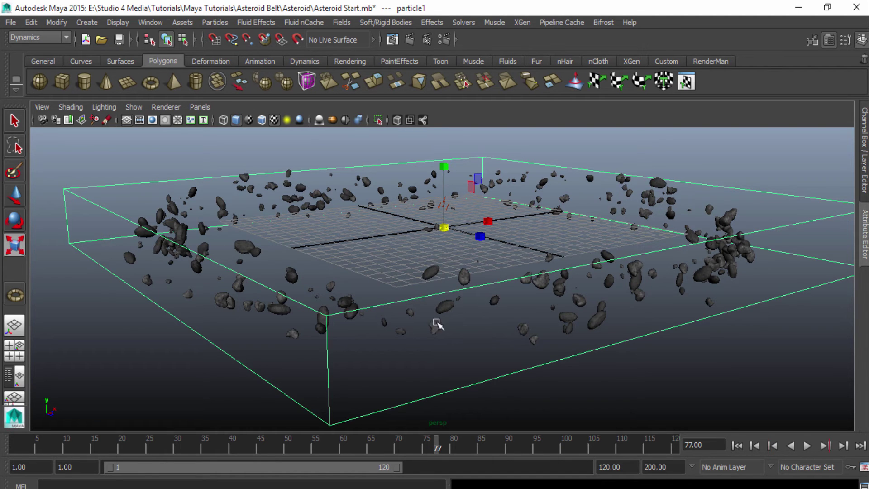
pyautogui.keyDown('alt'); pyautogui.moveTo(471, 316); pyautogui.dragTo(498, 298); pyautogui.keyUp('alt')
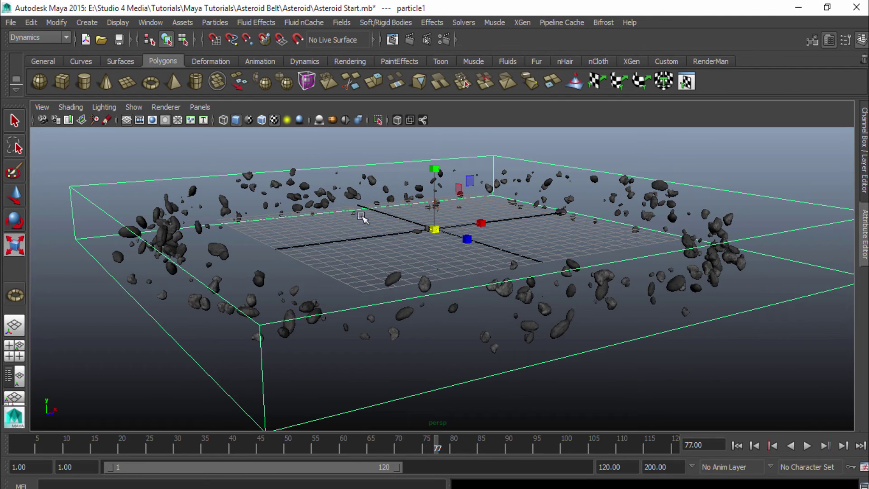
# In emitter1's attributes, enter 200 for Rate (Particles/Sec) and 7 for Max Distance.
pyautogui.click(864, 233)
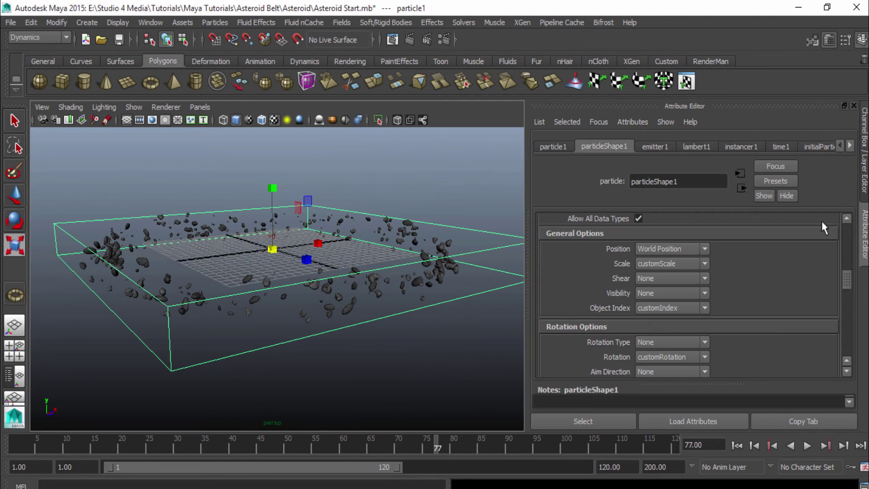
pyautogui.click(661, 147)
pyautogui.scroll(6, 641, 285)
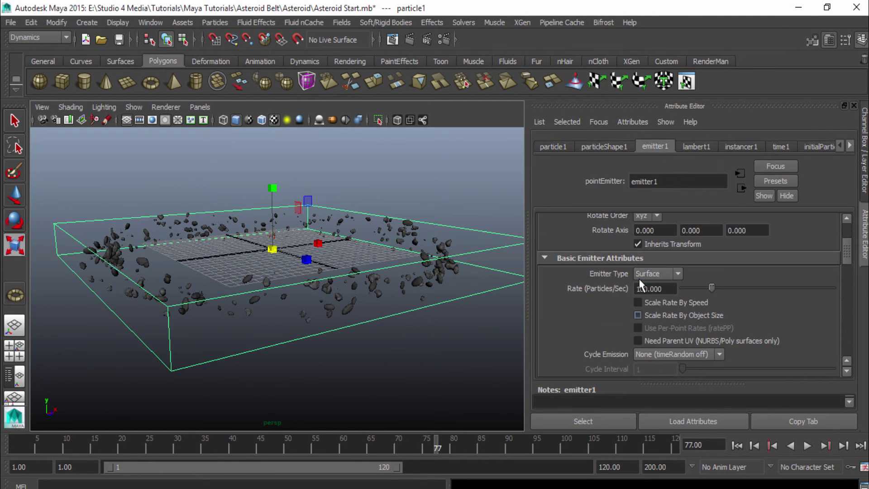
pyautogui.scroll(-2, 667, 300)
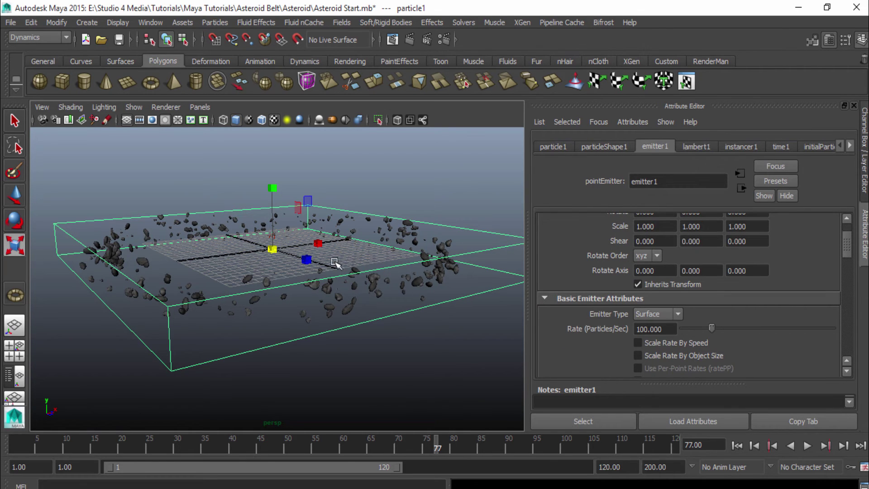
pyautogui.scroll(-2, 675, 301)
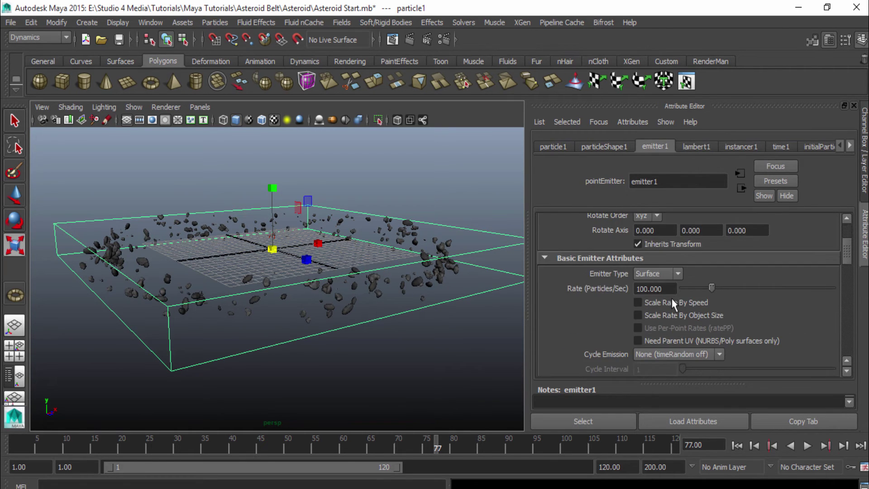
pyautogui.moveTo(673, 290); pyautogui.dragTo(607, 291)
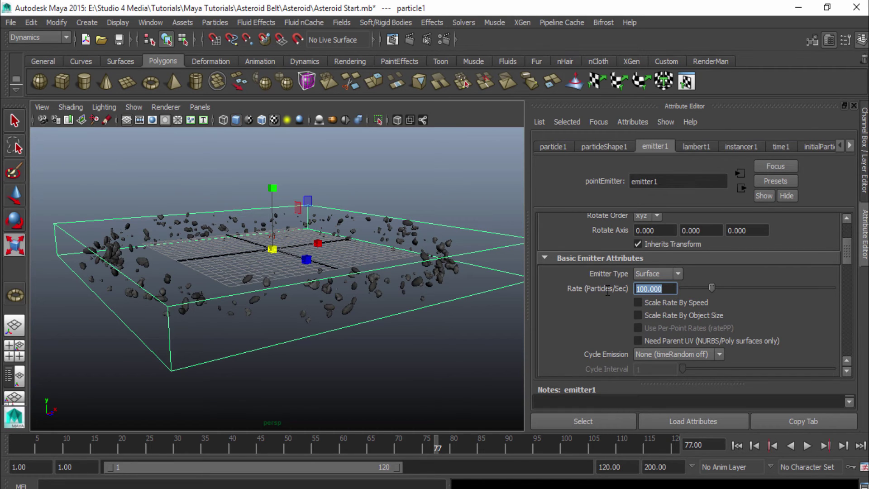
pyautogui.write('200')
pyautogui.press('Return')
pyautogui.scroll(-4, 605, 289)
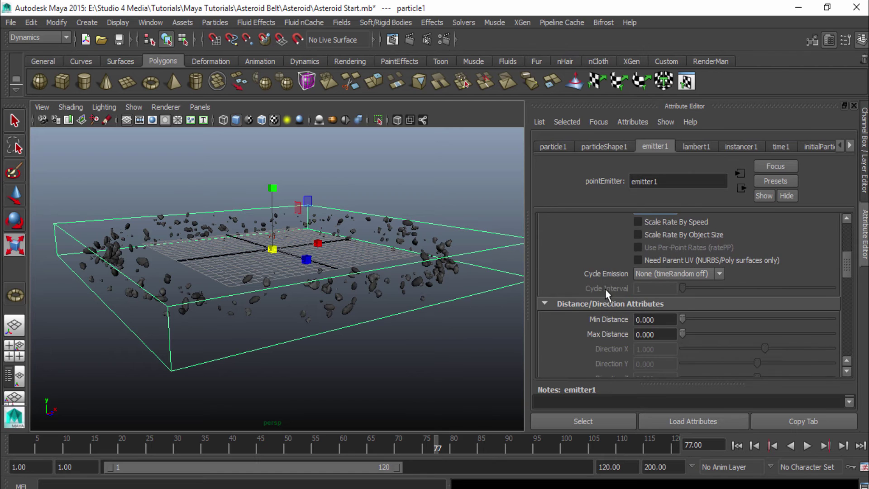
pyautogui.moveTo(682, 336); pyautogui.dragTo(741, 333)
pyautogui.write('7')
pyautogui.press('Return')
# Replay the simulation to frame 50 and view the denser asteroid cloud full-width from a low angle.
pyautogui.click(737, 446)
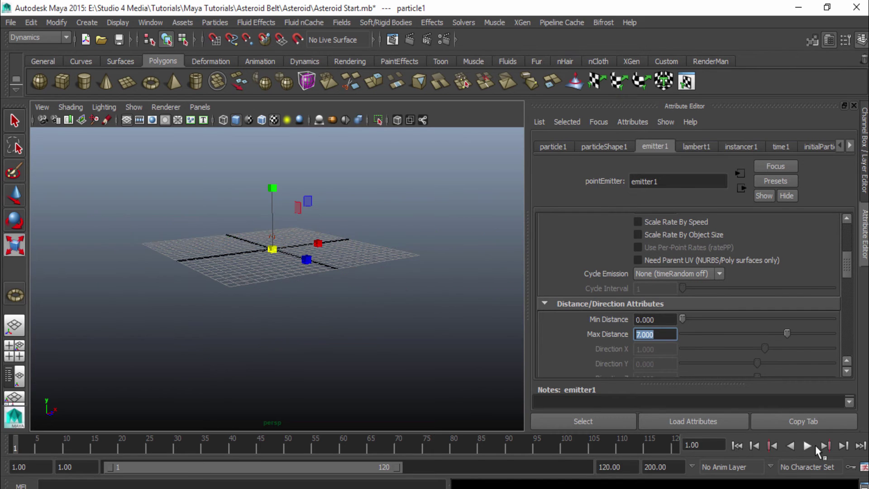
pyautogui.click(807, 446)
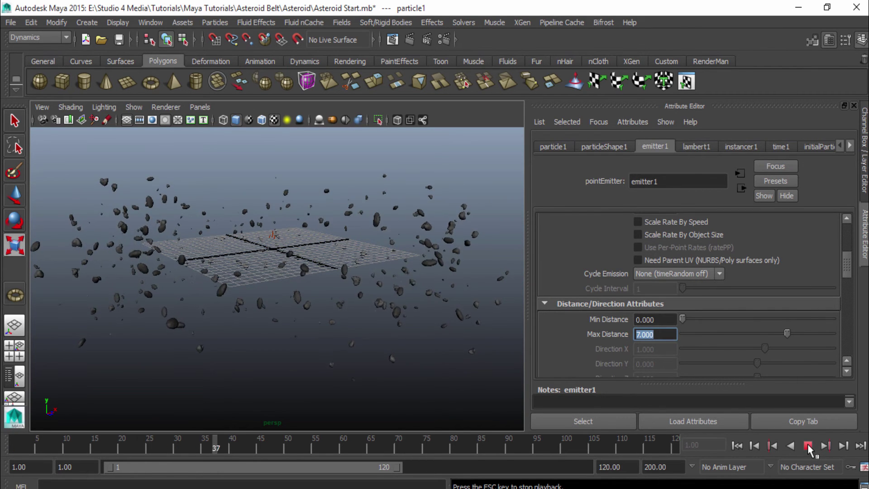
pyautogui.click(808, 445)
pyautogui.keyDown('alt'); pyautogui.moveTo(97, 310); pyautogui.dragTo(281, 330, button='right'); pyautogui.keyUp('alt')
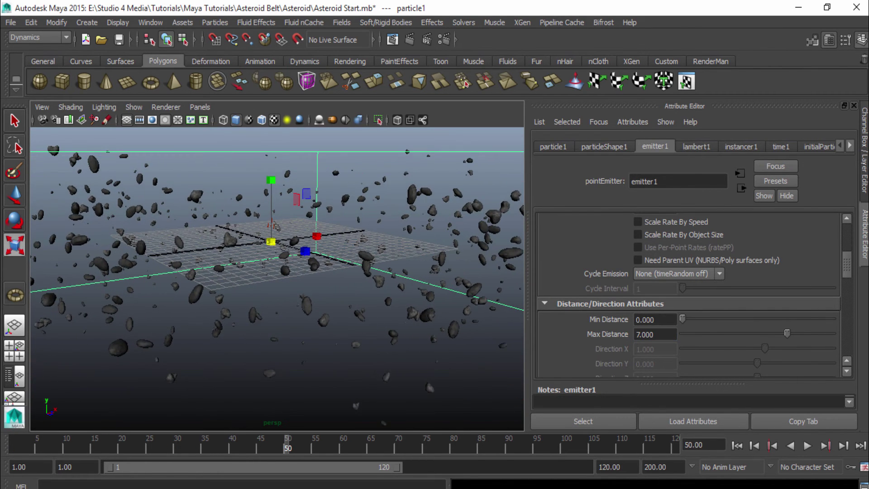
pyautogui.hotkey('ctrl', 'a')
pyautogui.press('f')
pyautogui.click(365, 291)
pyautogui.keyDown('alt'); pyautogui.moveTo(365, 291); pyautogui.dragTo(572, 318); pyautogui.keyUp('alt')
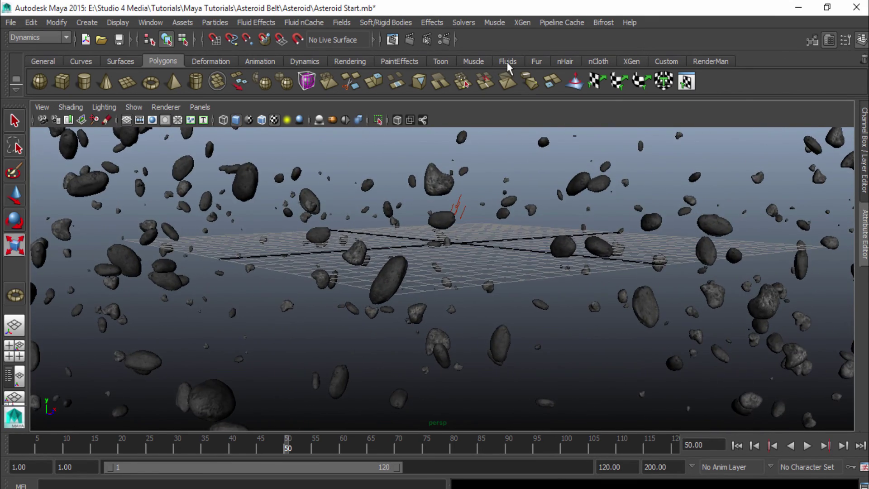
# Render frame 50, then dolly closer and render it again.
pyautogui.click(411, 41)
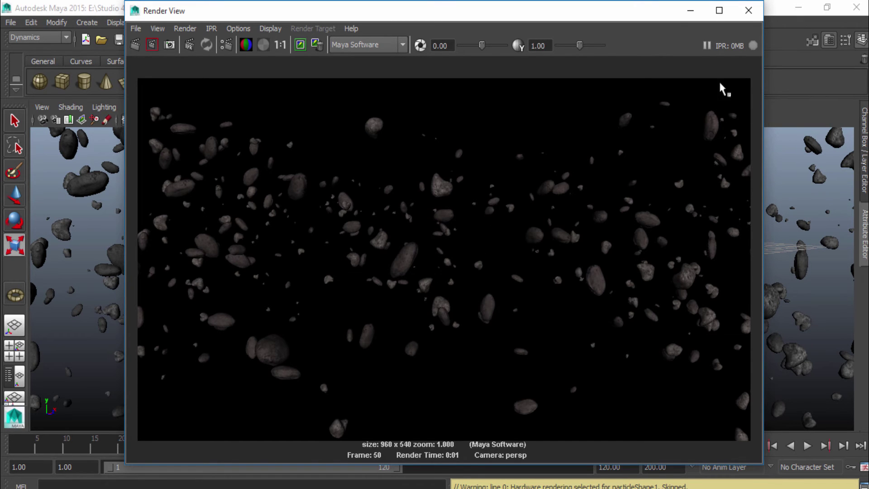
pyautogui.click(749, 10)
pyautogui.keyDown('alt'); pyautogui.moveTo(406, 176); pyautogui.dragTo(489, 223, button='right'); pyautogui.keyUp('alt')
pyautogui.click(410, 39)
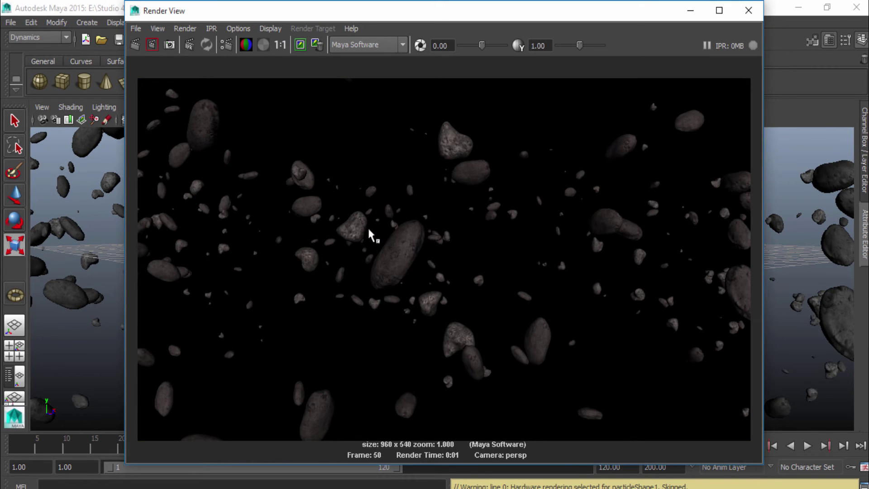
pyautogui.click(748, 10)
# Orbit to an edge-on view of the belt and render frame 50 once more.
pyautogui.keyDown('alt'); pyautogui.moveTo(599, 278); pyautogui.dragTo(516, 196); pyautogui.keyUp('alt')
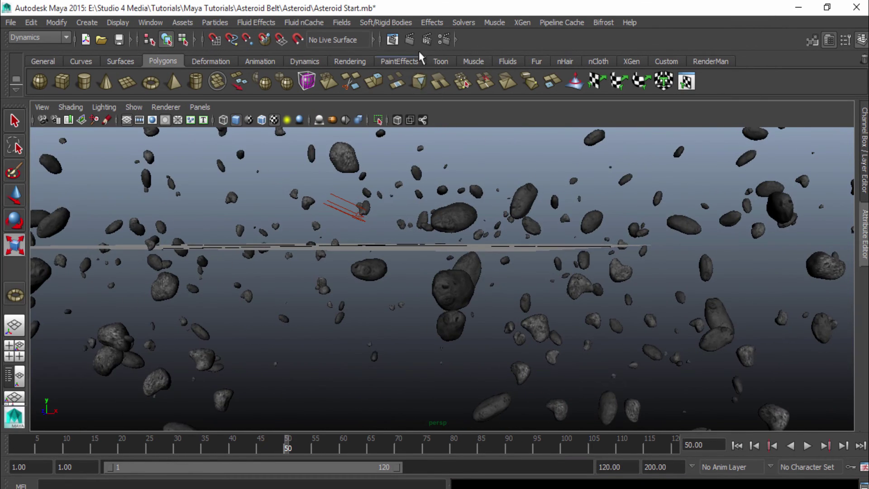
pyautogui.click(410, 39)
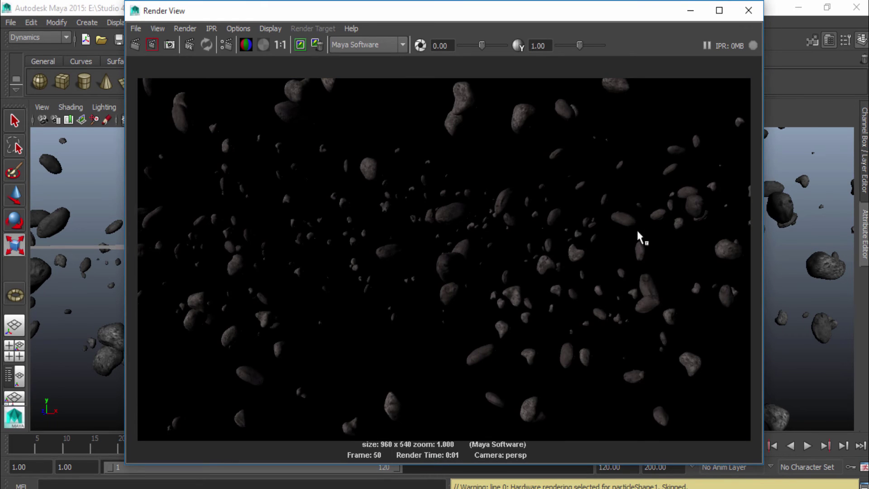
pyautogui.click(748, 10)
pyautogui.keyDown('alt'); pyautogui.moveTo(484, 194); pyautogui.dragTo(452, 277); pyautogui.keyUp('alt')
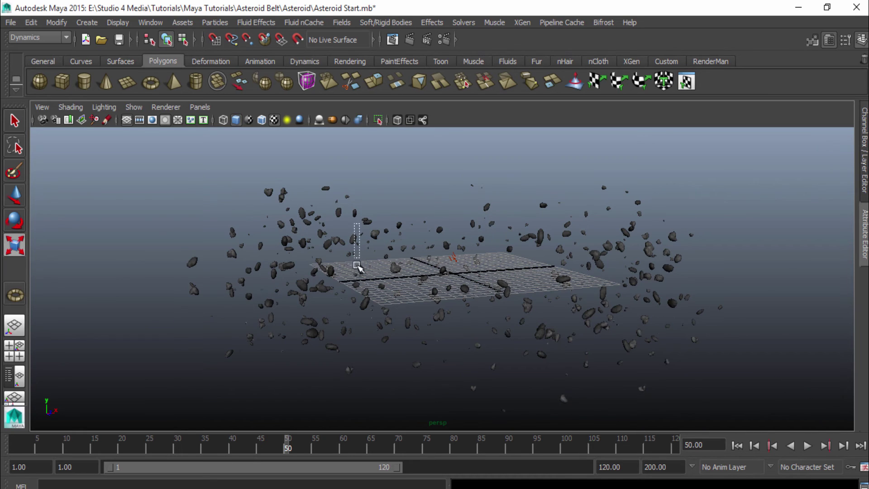
# Set emitter1's Max Distance to 0, Speed to 0.2 and Speed Random to 0.2.
pyautogui.click(363, 273)
pyautogui.hotkey('ctrl', 'a')
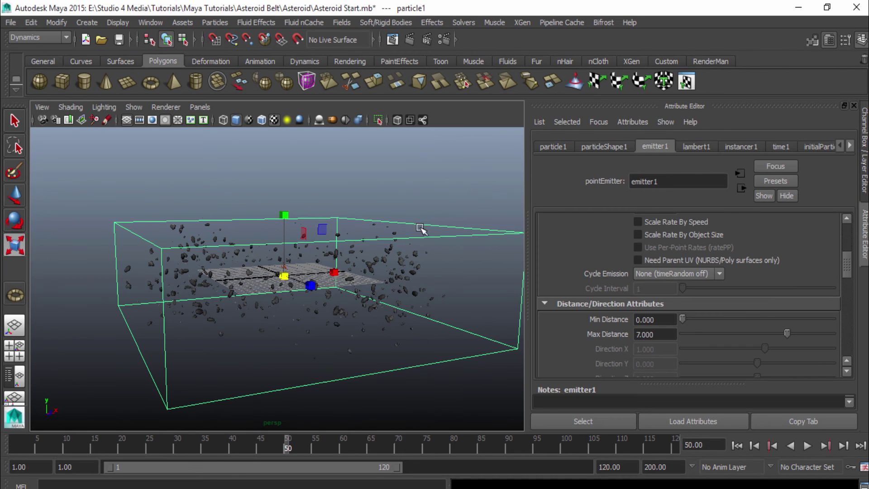
pyautogui.click(650, 335)
pyautogui.write('0')
pyautogui.press('Return')
pyautogui.scroll(-5, 607, 322)
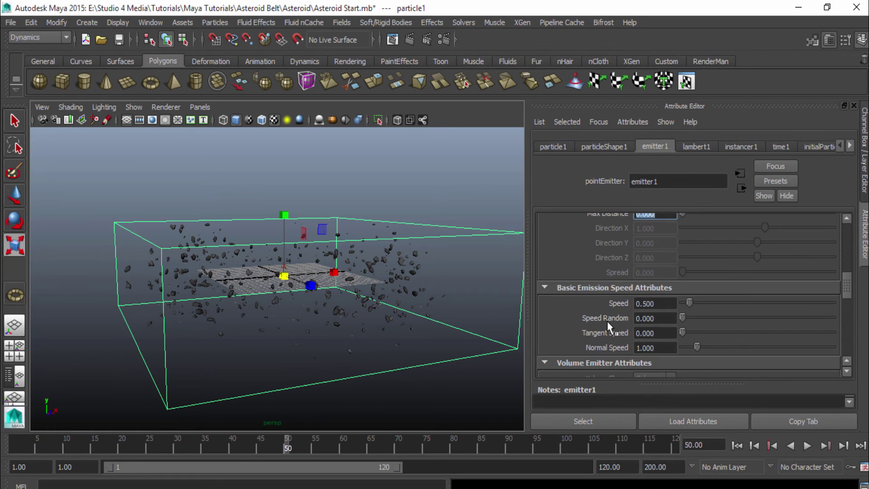
pyautogui.press('Tab')
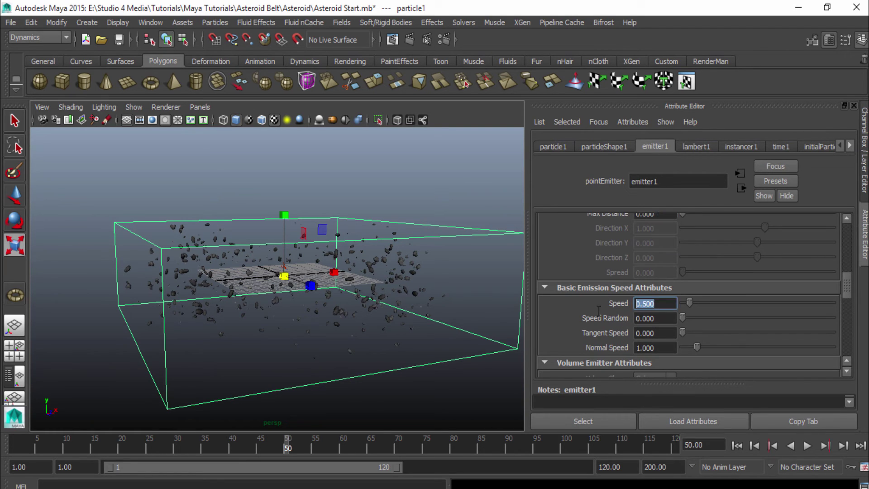
pyautogui.press('Return')
pyautogui.press('Tab')
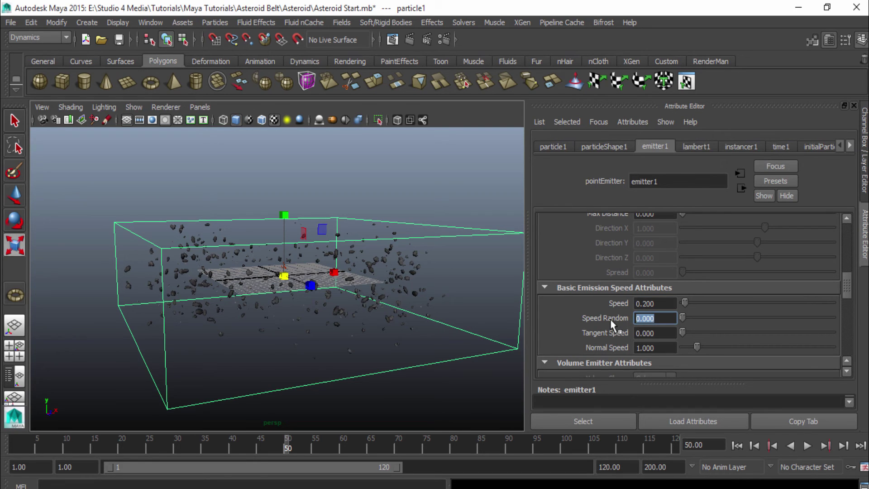
pyautogui.write('.2')
pyautogui.press('Return')
# Rewind and replay the simulation, stopping at frame 70.
pyautogui.scroll(3, 611, 319)
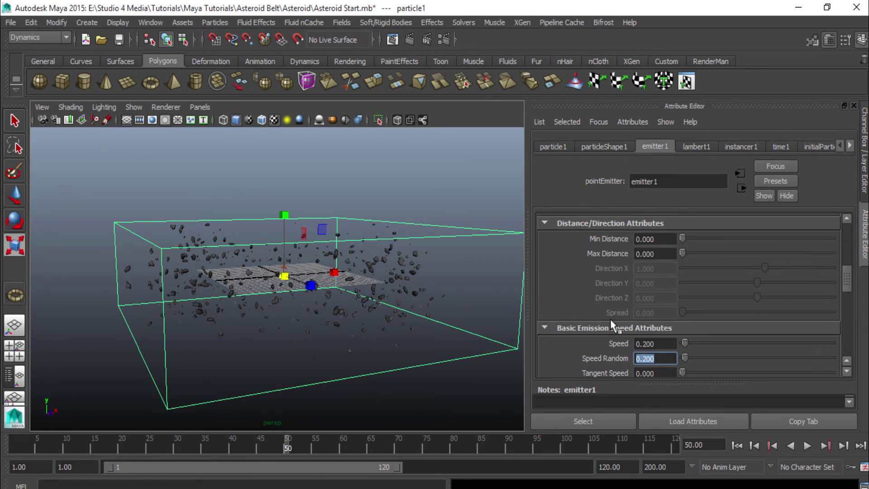
pyautogui.scroll(4, 610, 318)
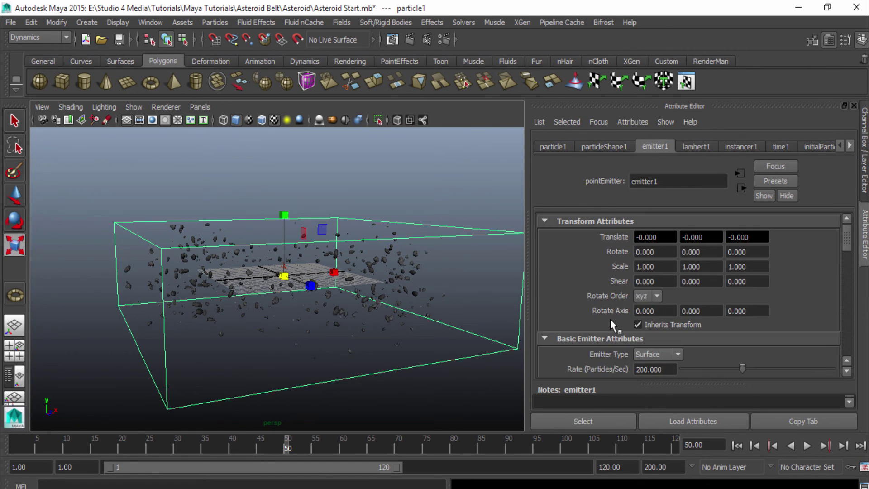
pyautogui.scroll(-1, 610, 319)
pyautogui.scroll(-1, 610, 318)
pyautogui.click(736, 446)
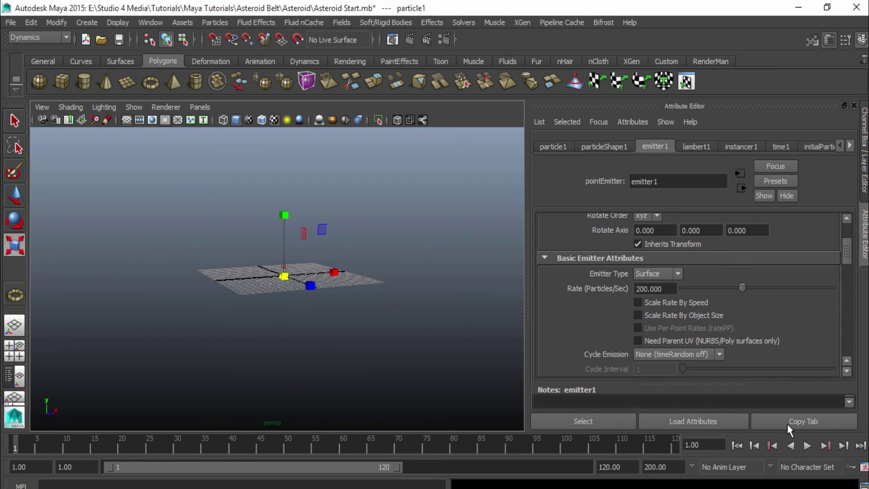
pyautogui.click(806, 447)
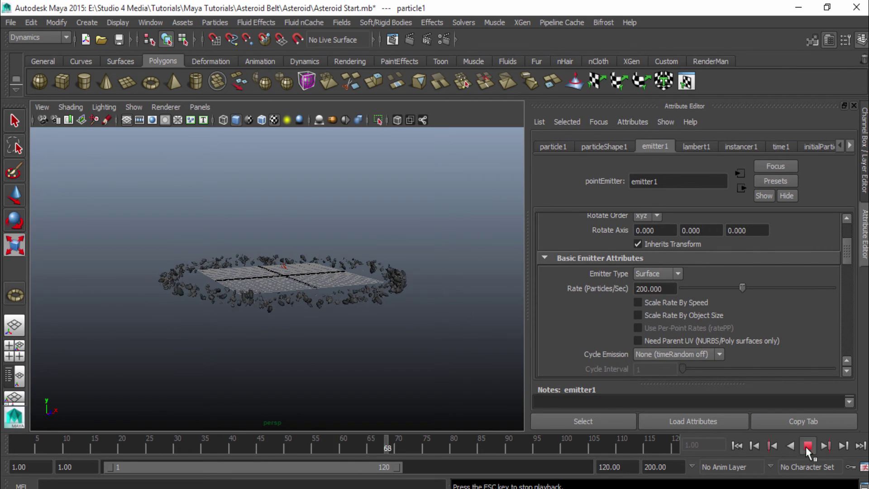
pyautogui.click(806, 447)
# Hide the attribute panel and orbit around the flat ring to a lower, level view.
pyautogui.scroll(3, 341, 313)
pyautogui.scroll(2, 340, 314)
pyautogui.keyDown('alt'); pyautogui.moveTo(339, 345); pyautogui.dragTo(393, 304); pyautogui.keyUp('alt')
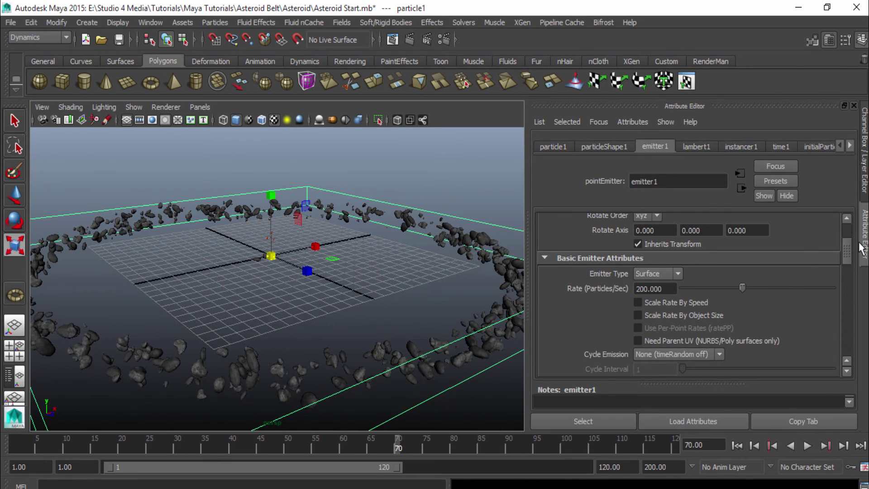
pyautogui.click(860, 248)
pyautogui.keyDown('alt'); pyautogui.moveTo(578, 291); pyautogui.dragTo(181, 271); pyautogui.keyUp('alt')
pyautogui.keyDown('alt'); pyautogui.moveTo(550, 327); pyautogui.dragTo(533, 320); pyautogui.keyUp('alt')
# Render frame 70 of the ring, close the render, and deselect the particles.
pyautogui.click(392, 39)
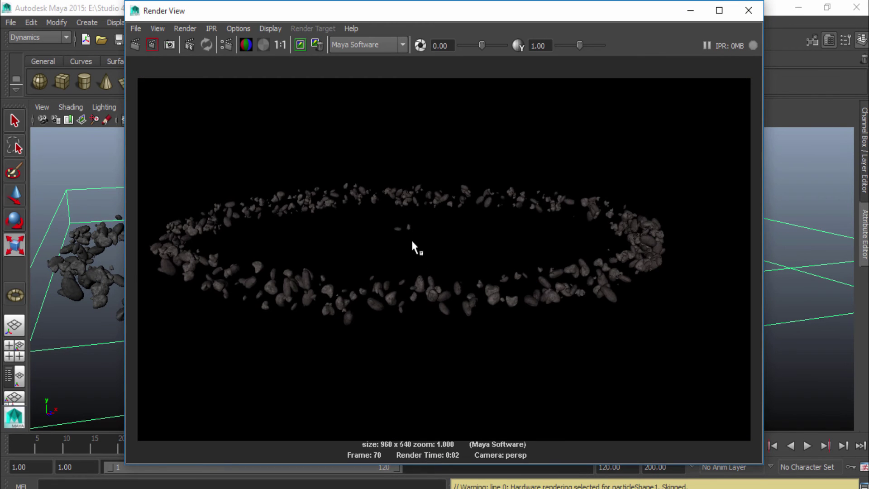
pyautogui.click(749, 10)
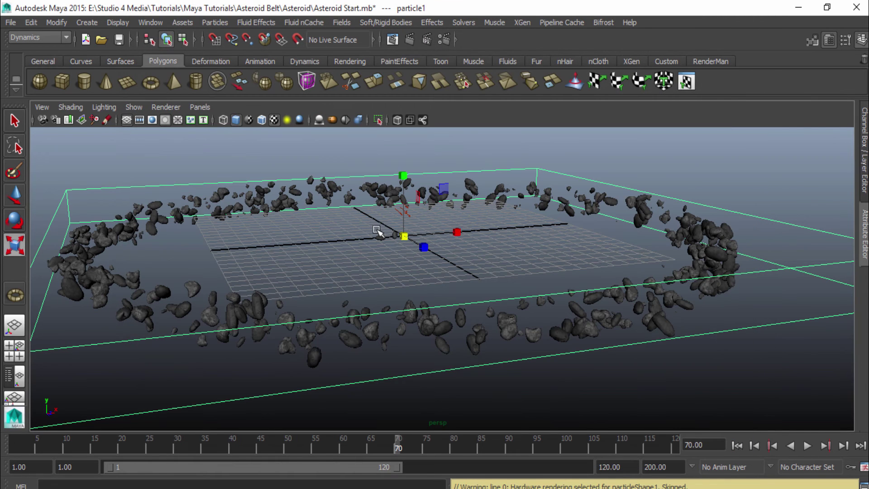
pyautogui.click(394, 246)
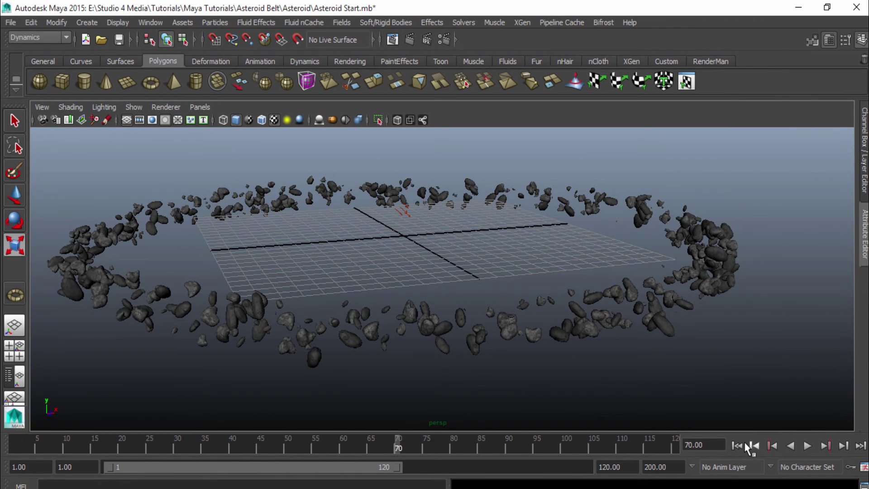
# Replay to frame 74, orbit the camera, and render that frame.
pyautogui.click(737, 446)
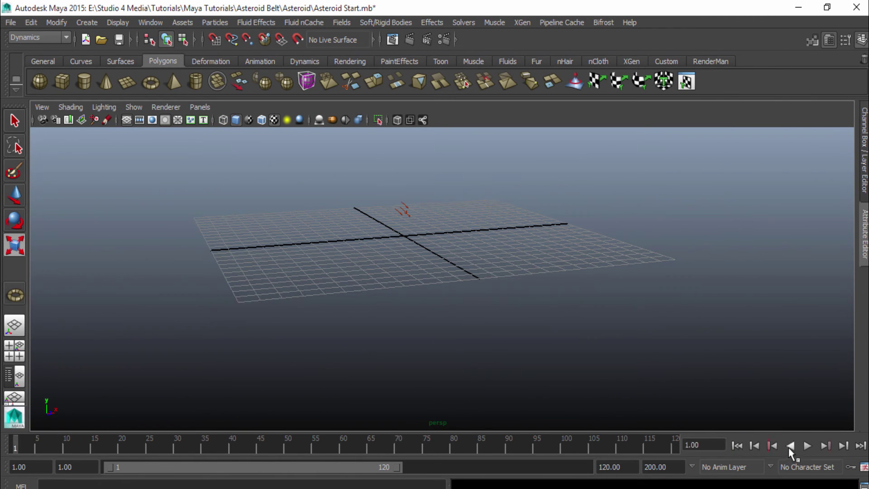
pyautogui.click(807, 446)
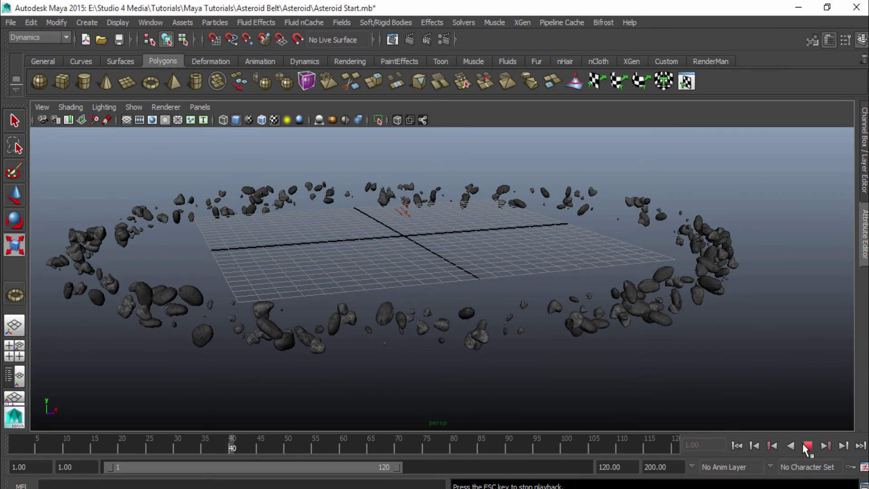
pyautogui.click(807, 446)
pyautogui.keyDown('alt'); pyautogui.moveTo(442, 353); pyautogui.dragTo(442, 213); pyautogui.keyUp('alt')
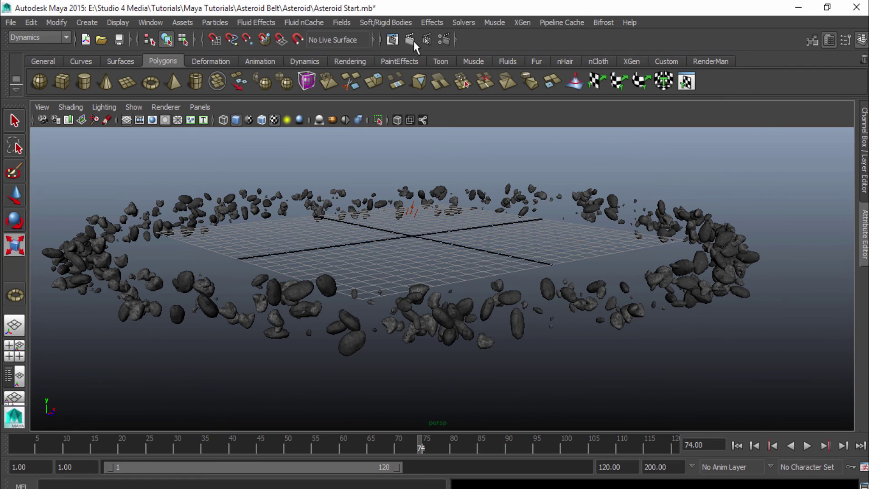
pyautogui.click(392, 39)
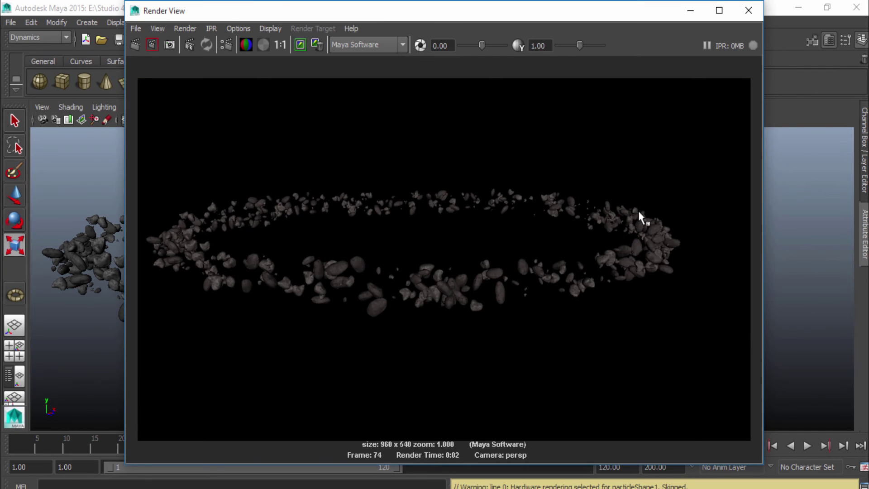
pyautogui.click(748, 10)
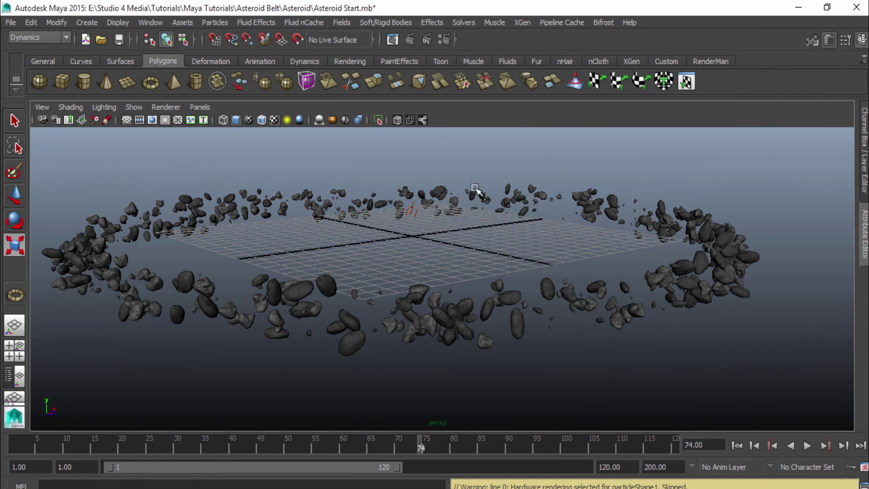
# In the Outliner, select the Asteroids group and unhide it via Display > Show.
pyautogui.click(21, 377)
pyautogui.click(109, 206)
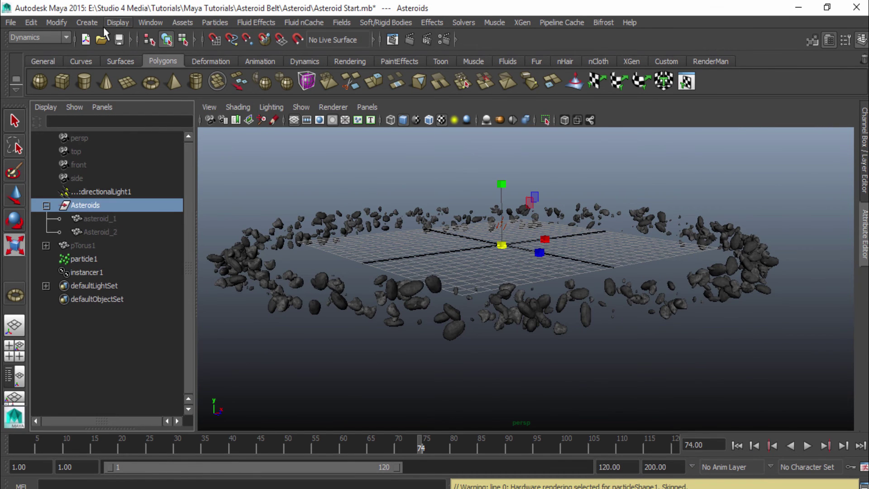
pyautogui.click(88, 23)
pyautogui.click(63, 23)
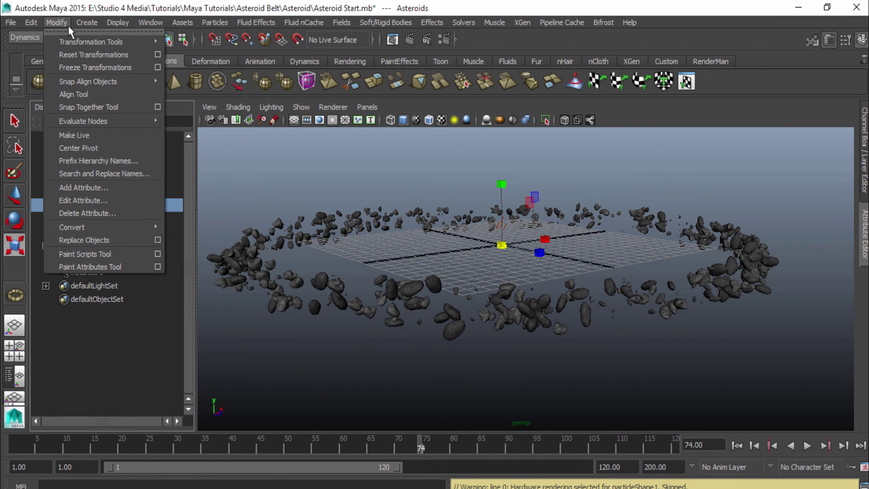
pyautogui.click(107, 25)
pyautogui.moveTo(151, 94)
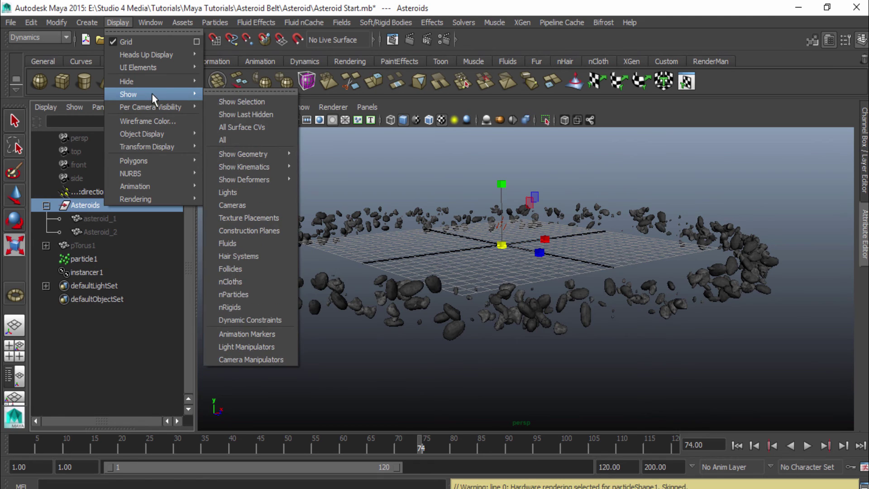
pyautogui.click(216, 98)
pyautogui.moveTo(78, 206); pyautogui.dragTo(279, 221)
pyautogui.press('f')
# Show asteroid_1 and Asteroid_2, then view the whole belt in a single viewport.
pyautogui.click(96, 218)
pyautogui.keyDown('shift'); pyautogui.click(98, 231); pyautogui.keyUp('shift')
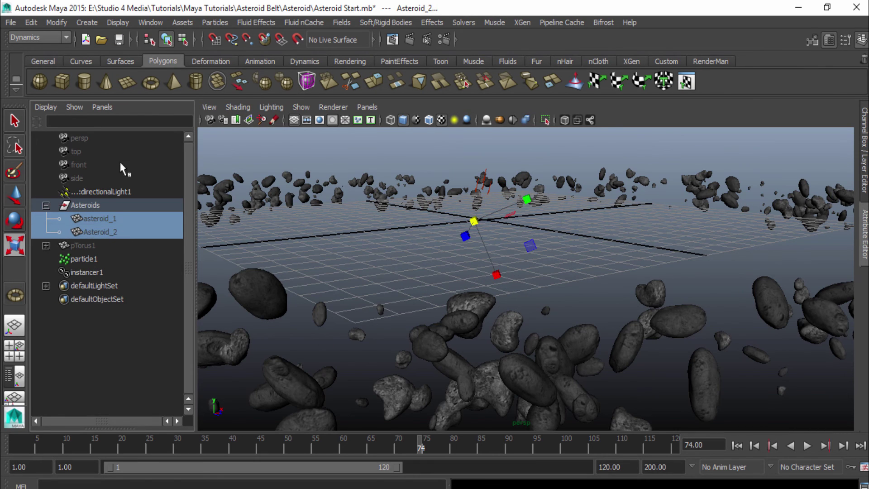
pyautogui.click(110, 22)
pyautogui.moveTo(144, 90)
pyautogui.click(217, 99)
pyautogui.keyDown('alt'); pyautogui.moveTo(458, 204); pyautogui.dragTo(487, 254, button='right'); pyautogui.keyUp('alt')
pyautogui.press('space')
pyautogui.keyDown('alt'); pyautogui.moveTo(462, 259); pyautogui.dragTo(383, 334); pyautogui.keyUp('alt')
pyautogui.scroll(-10, 471, 304)
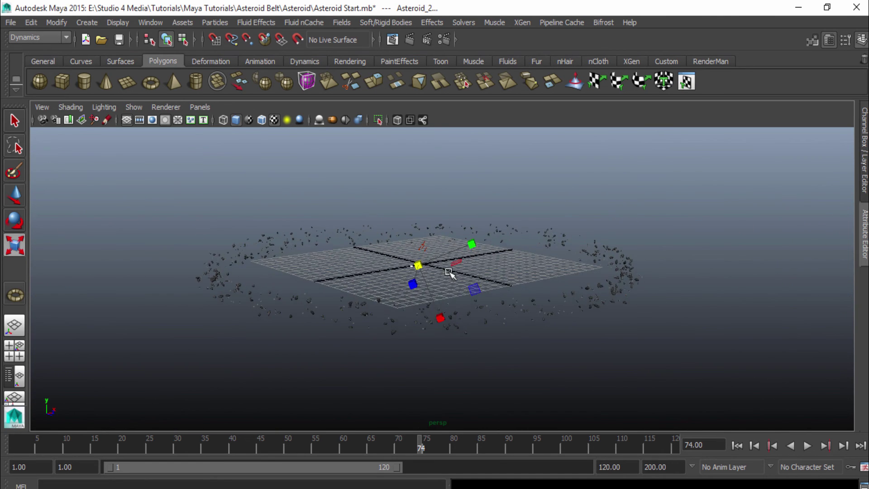
pyautogui.scroll(10, 448, 272)
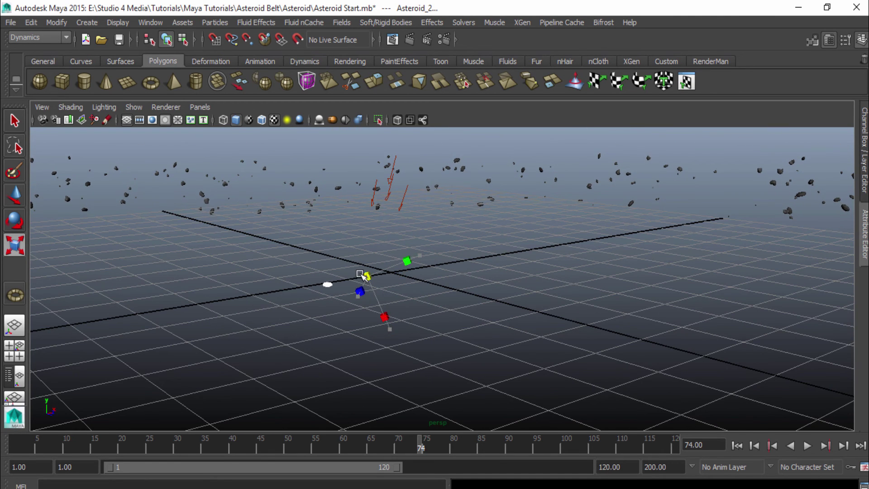
# Set emitter1's Rate to 1000 particles per second.
pyautogui.scroll(-5, 649, 344)
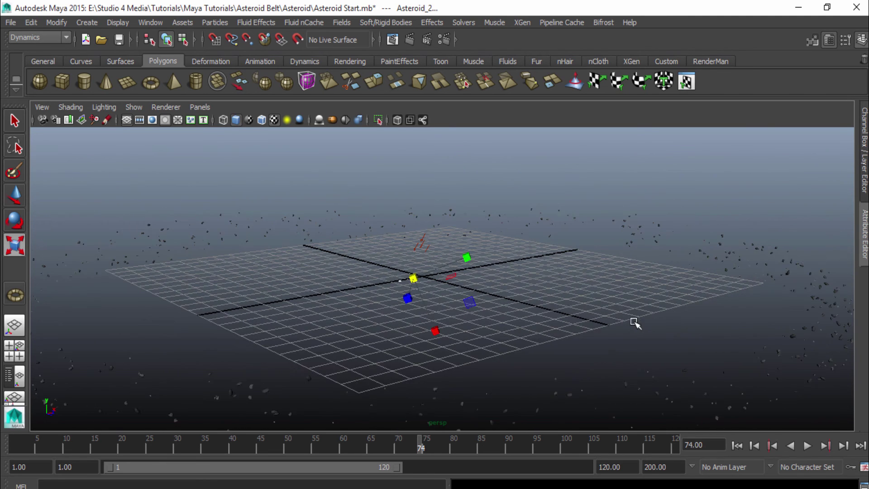
pyautogui.scroll(-3, 574, 297)
pyautogui.click(718, 296)
pyautogui.hotkey('ctrl', 'a')
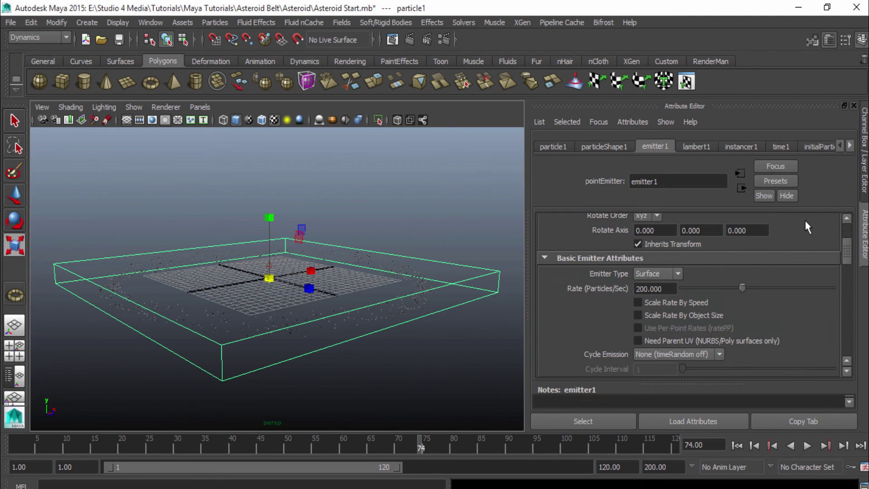
pyautogui.scroll(3, 756, 279)
pyautogui.scroll(-3, 687, 294)
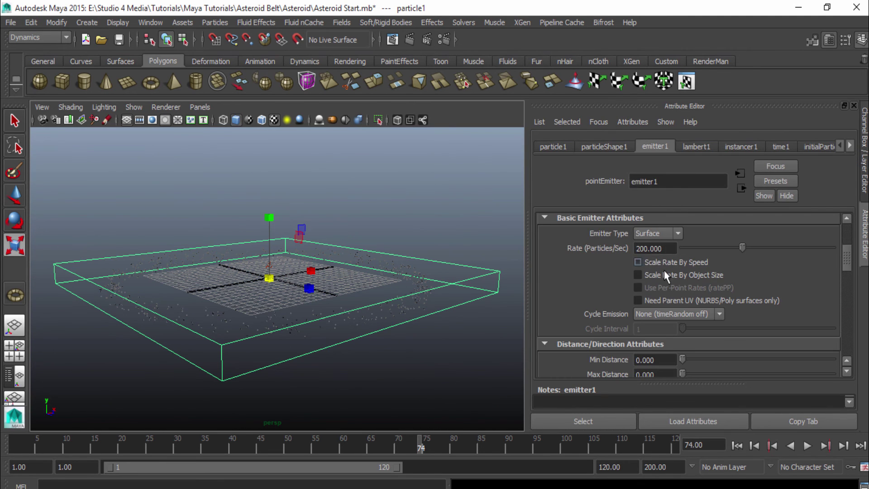
pyautogui.doubleClick(656, 248)
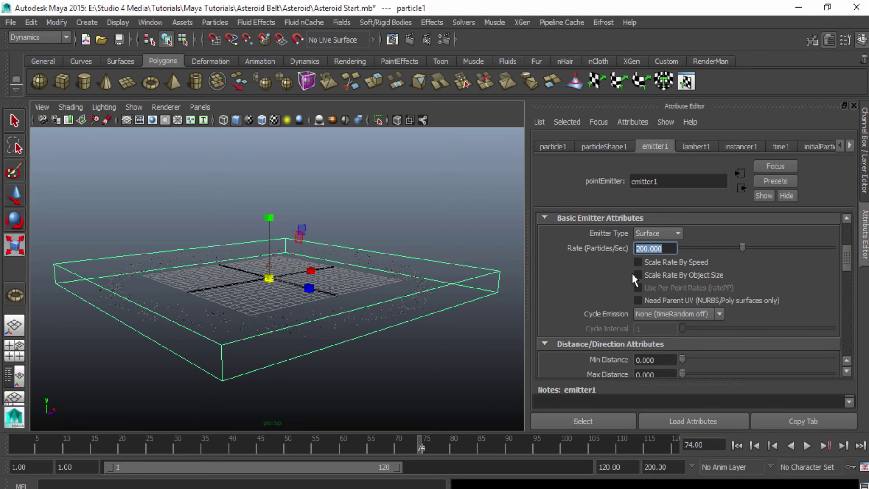
pyautogui.write('1000')
pyautogui.press('Return')
# Rewind and replay the denser simulation, stopping at frame 69.
pyautogui.scroll(-5, 632, 274)
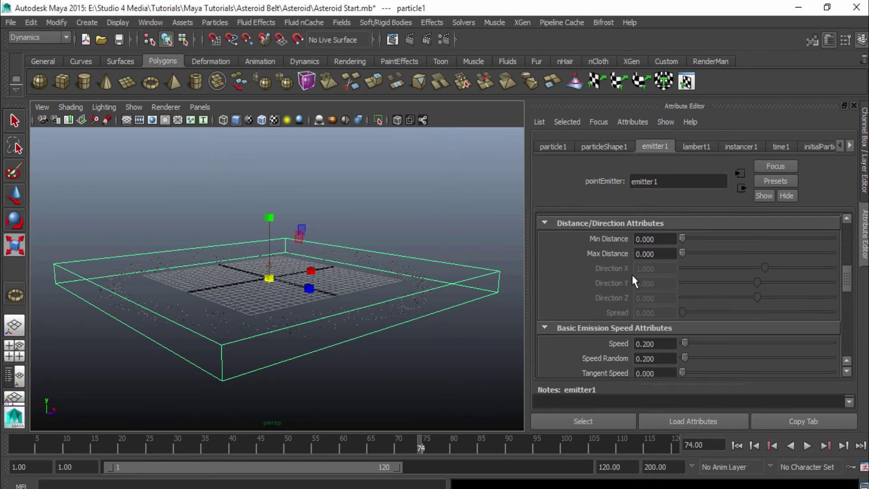
pyautogui.click(742, 444)
pyautogui.click(807, 447)
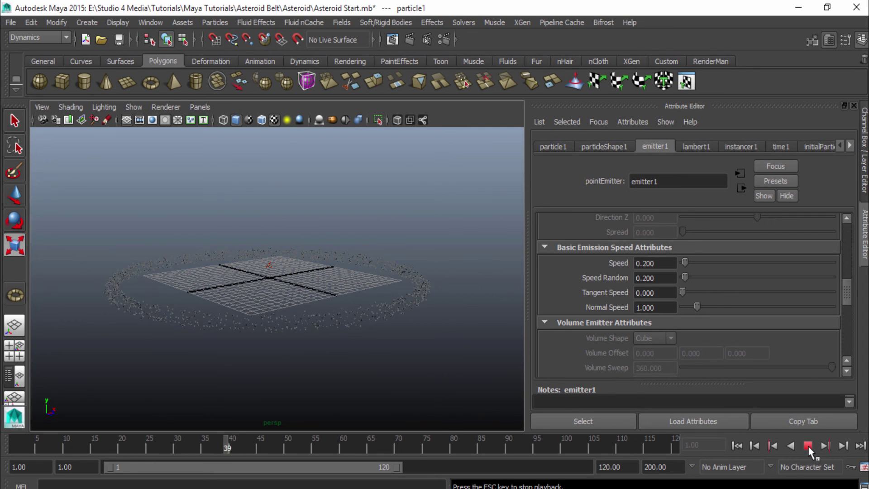
pyautogui.click(807, 446)
# Move the camera into the belt and test-render frame 69.
pyautogui.keyDown('alt'); pyautogui.moveTo(404, 317); pyautogui.dragTo(452, 227); pyautogui.keyUp('alt')
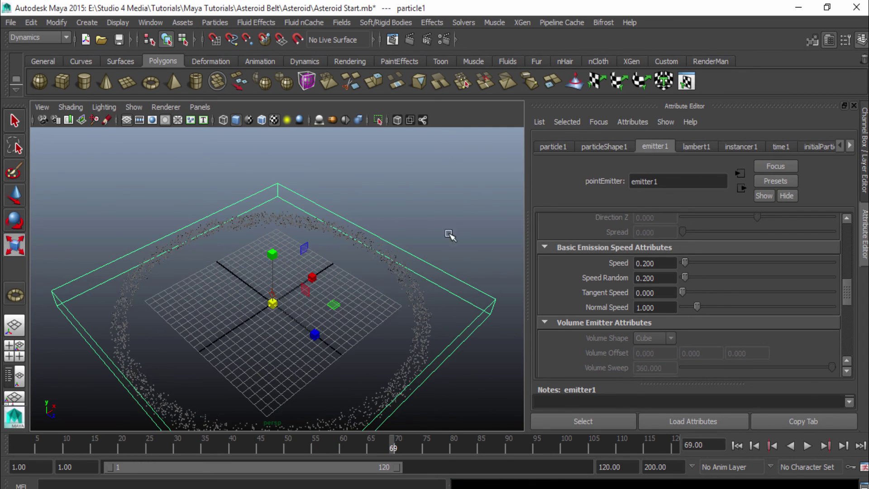
pyautogui.click(452, 226)
pyautogui.moveTo(426, 322)
pyautogui.keyDown('alt'); pyautogui.mouseDown()
pyautogui.moveTo(411, 316)
pyautogui.moveTo(479, 329)
pyautogui.moveTo(435, 330)
pyautogui.moveTo(444, 324)
pyautogui.mouseUp(); pyautogui.keyUp('alt')
pyautogui.hotkey('ctrl', 'a')
pyautogui.keyDown('alt'); pyautogui.moveTo(593, 293); pyautogui.dragTo(484, 326); pyautogui.keyUp('alt')
pyautogui.keyDown('alt'); pyautogui.moveTo(483, 326); pyautogui.dragTo(650, 359, button='right'); pyautogui.keyUp('alt')
pyautogui.keyDown('alt'); pyautogui.moveTo(649, 358); pyautogui.dragTo(566, 299); pyautogui.keyUp('alt')
pyautogui.click(392, 39)
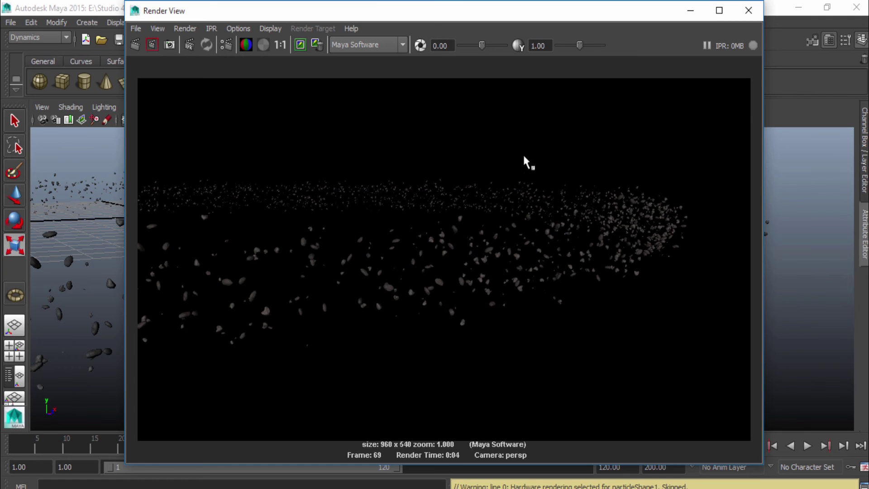
pyautogui.click(749, 11)
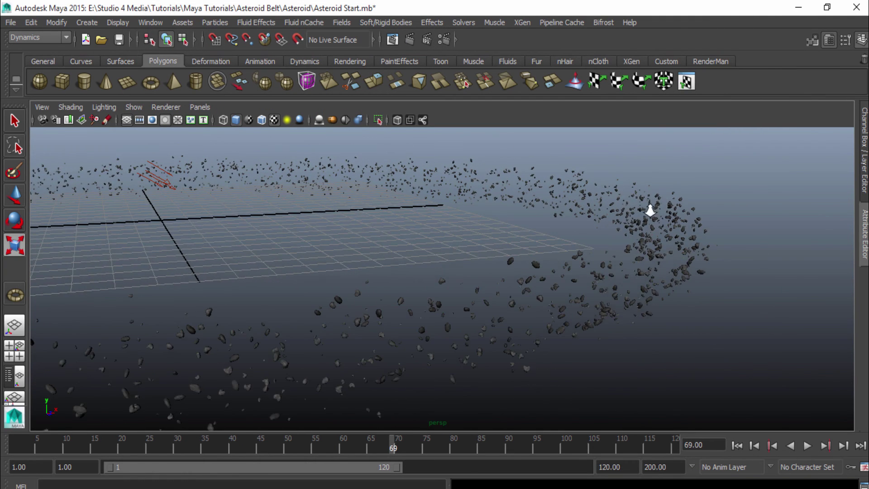
# Continue playback to frame 105 and render it from a new angle.
pyautogui.click(808, 446)
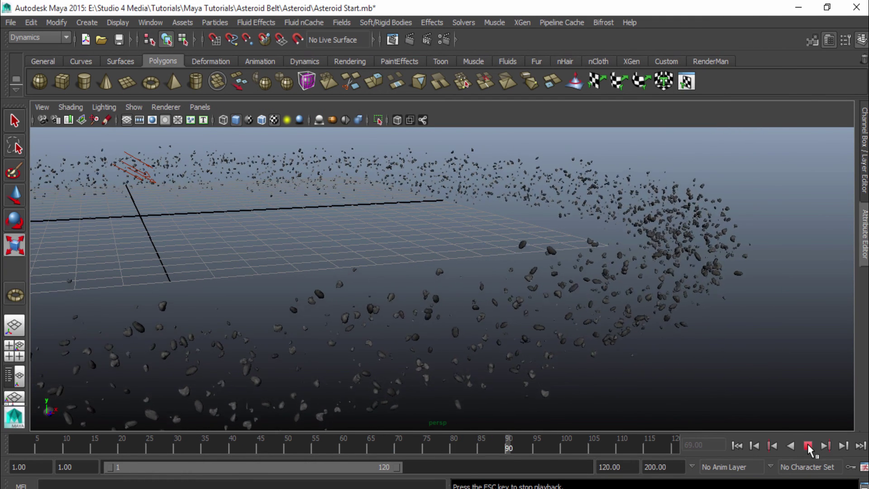
pyautogui.click(808, 445)
pyautogui.keyDown('alt'); pyautogui.moveTo(535, 348); pyautogui.dragTo(511, 358); pyautogui.keyUp('alt')
pyautogui.click(410, 40)
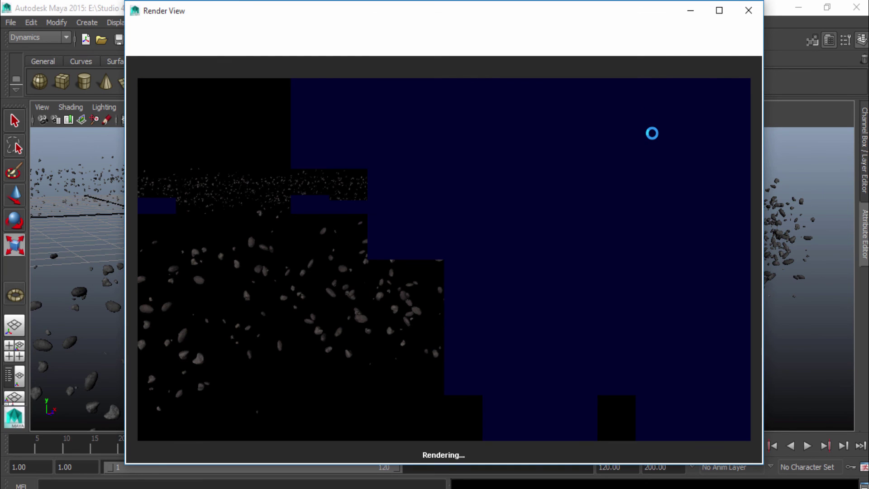
# Set emitter1's Rate to 2000 particles per second.
pyautogui.click(748, 11)
pyautogui.click(549, 316)
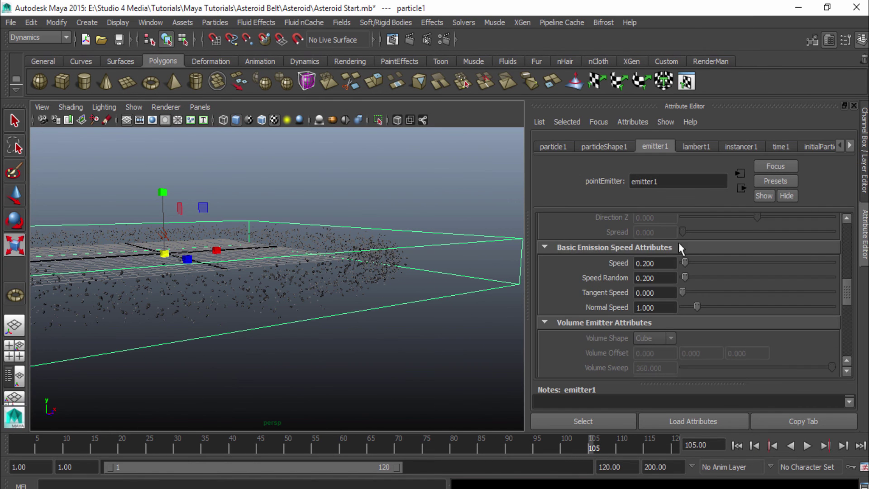
pyautogui.scroll(10, 678, 247)
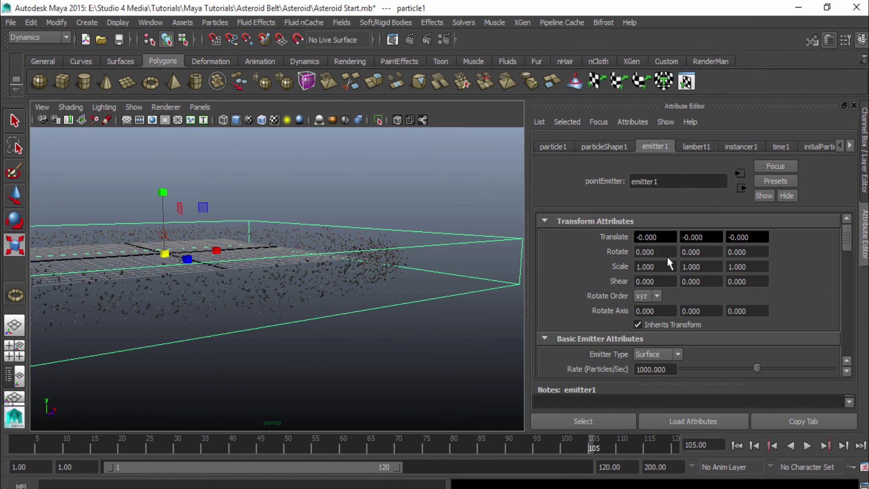
pyautogui.scroll(-4, 672, 277)
pyautogui.scroll(3, 672, 277)
pyautogui.moveTo(666, 289); pyautogui.dragTo(609, 292)
pyautogui.write('2000')
pyautogui.press('Return')
# Replay the simulation to frame 55 with the Attribute Editor hidden for a wider view.
pyautogui.click(737, 448)
pyautogui.click(804, 448)
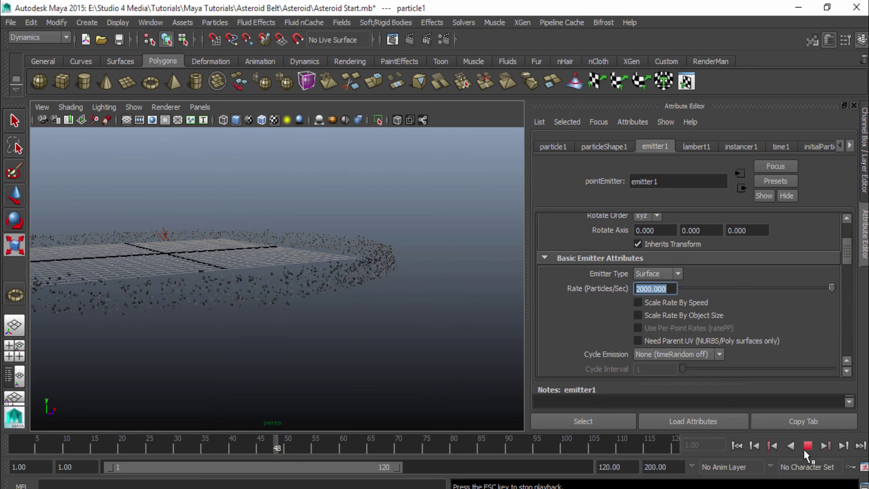
pyautogui.click(807, 446)
pyautogui.keyDown('alt'); pyautogui.moveTo(308, 316); pyautogui.dragTo(340, 332); pyautogui.keyUp('alt')
pyautogui.hotkey('ctrl', 'a')
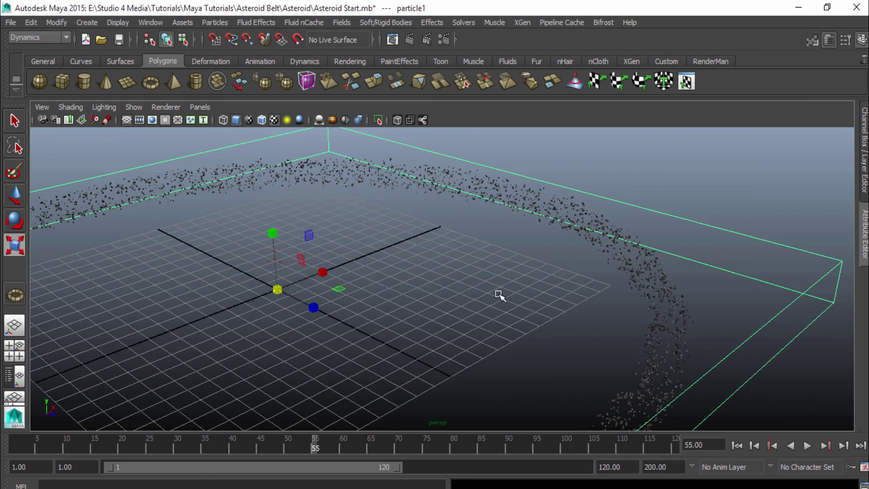
pyautogui.keyDown('alt'); pyautogui.moveTo(484, 301); pyautogui.dragTo(485, 273); pyautogui.keyUp('alt')
# Orbit to a close, top-down view of the ring and render frame 55.
pyautogui.click(498, 271)
pyautogui.keyDown('alt'); pyautogui.moveTo(384, 300); pyautogui.dragTo(236, 187); pyautogui.keyUp('alt')
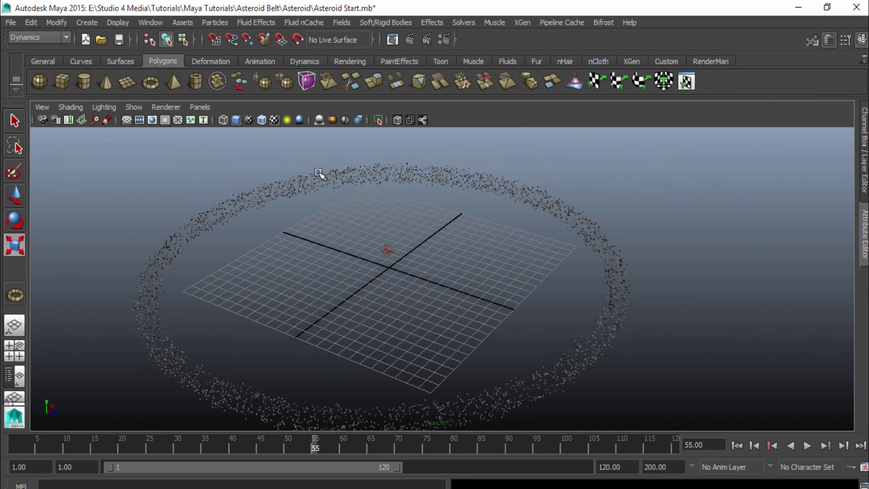
pyautogui.keyDown('alt'); pyautogui.moveTo(436, 343); pyautogui.dragTo(333, 255); pyautogui.keyUp('alt')
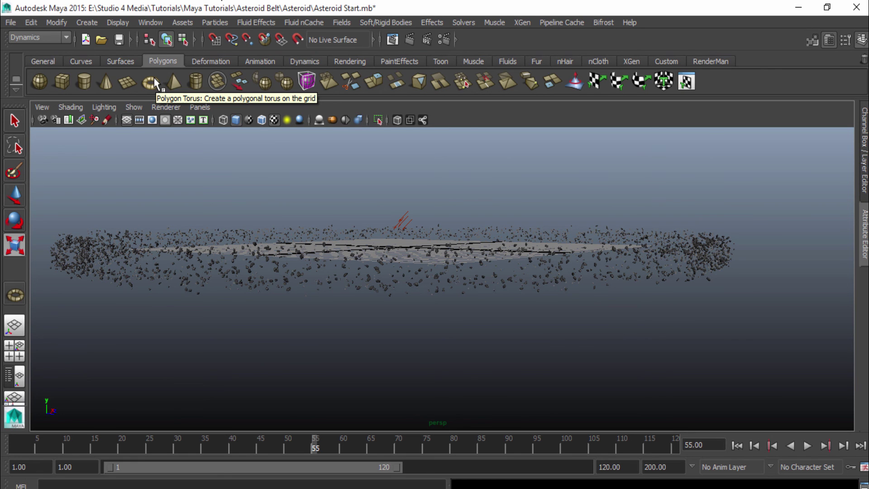
pyautogui.keyDown('alt'); pyautogui.moveTo(380, 282); pyautogui.dragTo(499, 281); pyautogui.keyUp('alt')
pyautogui.keyDown('alt'); pyautogui.moveTo(499, 281); pyautogui.dragTo(565, 258, button='right'); pyautogui.keyUp('alt')
pyautogui.click(411, 40)
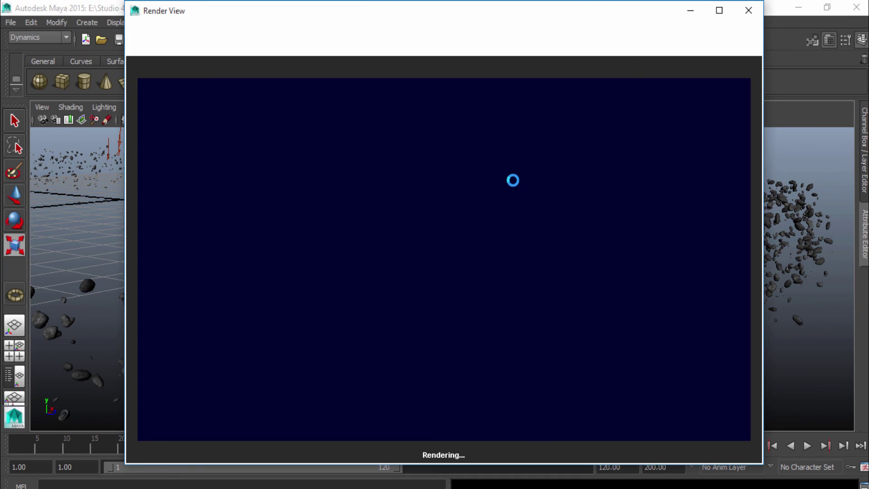